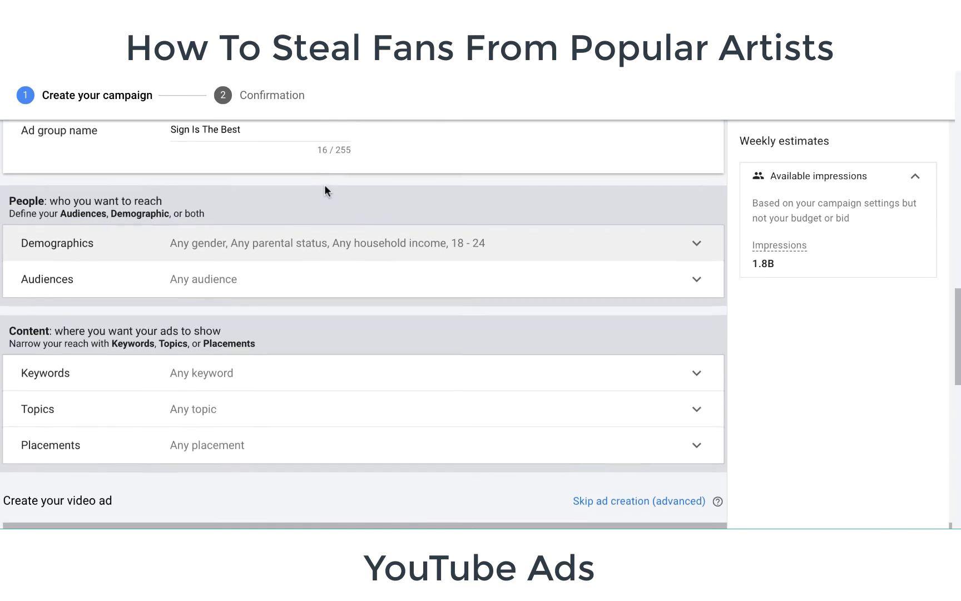
- Add "cardi b" as a keyword in the ad group's content targeting
{"action": "scroll", "coordinate": [325, 188], "scroll_direction": "down", "scroll_amount": 5}
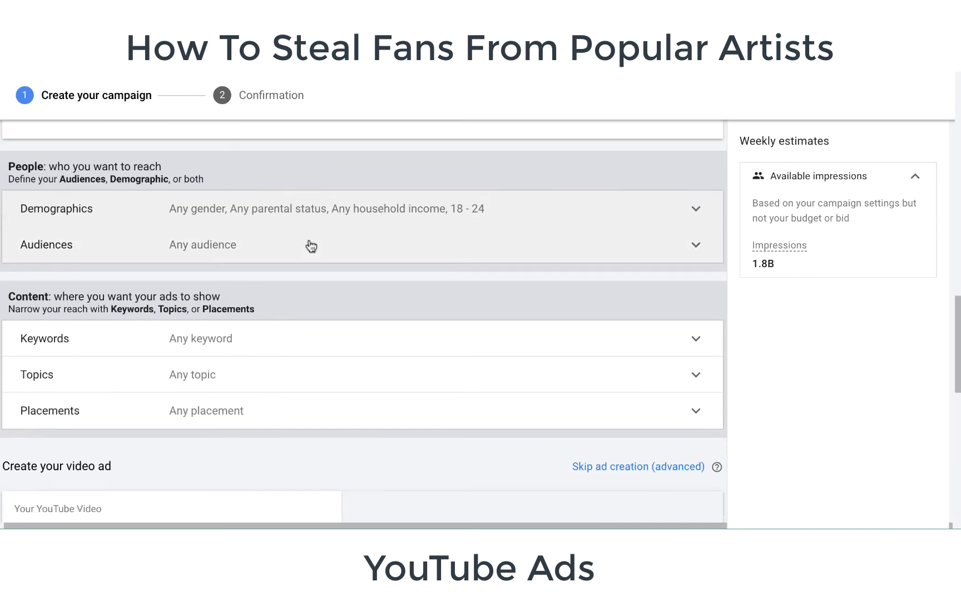
{"action": "scroll", "coordinate": [309, 245], "scroll_direction": "down", "scroll_amount": 3}
{"action": "left_click", "coordinate": [311, 247]}
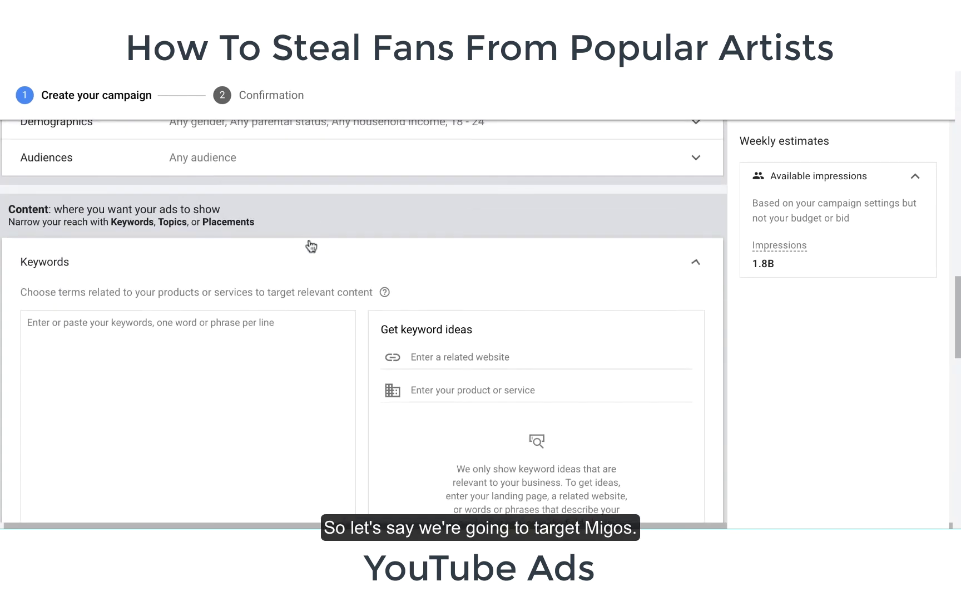
{"action": "scroll", "coordinate": [188, 341], "scroll_direction": "down", "scroll_amount": 3}
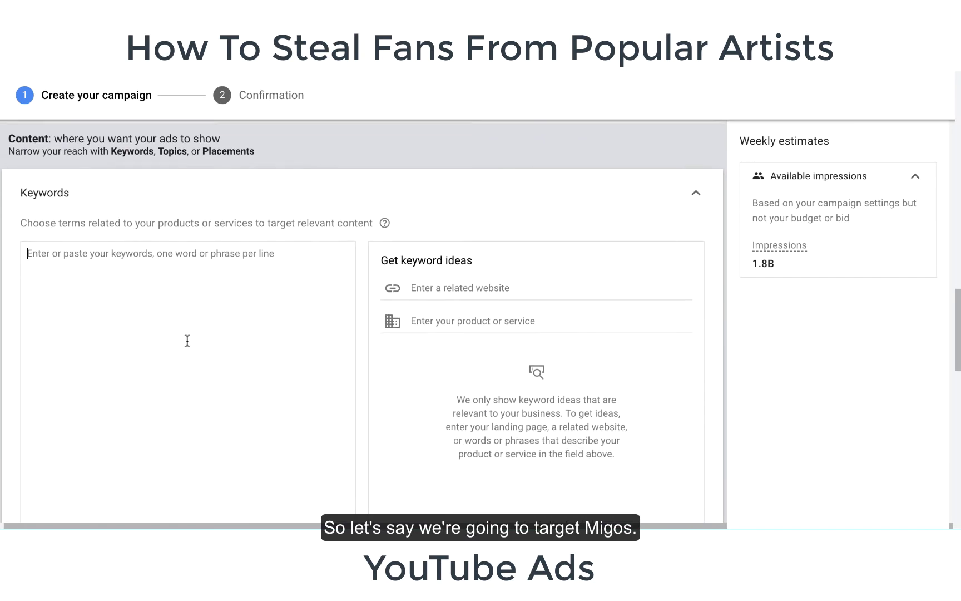
{"action": "left_click", "coordinate": [188, 340]}
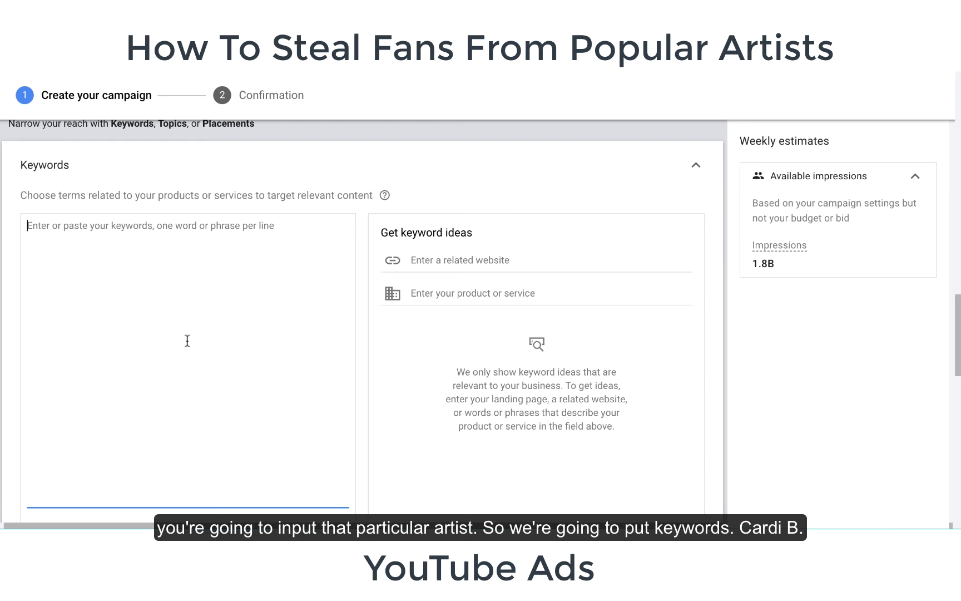
{"action": "type", "text": "car"}
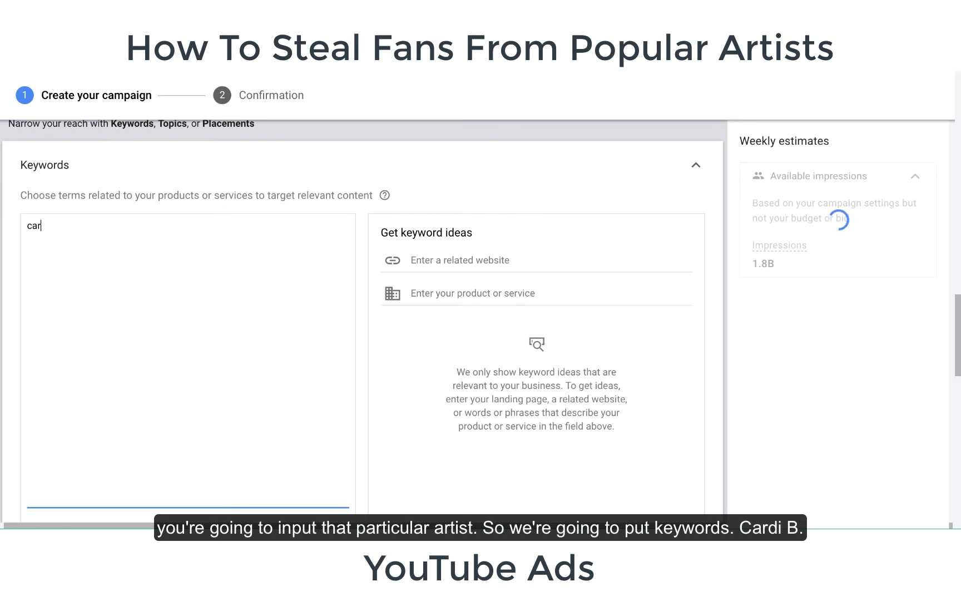
{"action": "type", "text": "di b"}
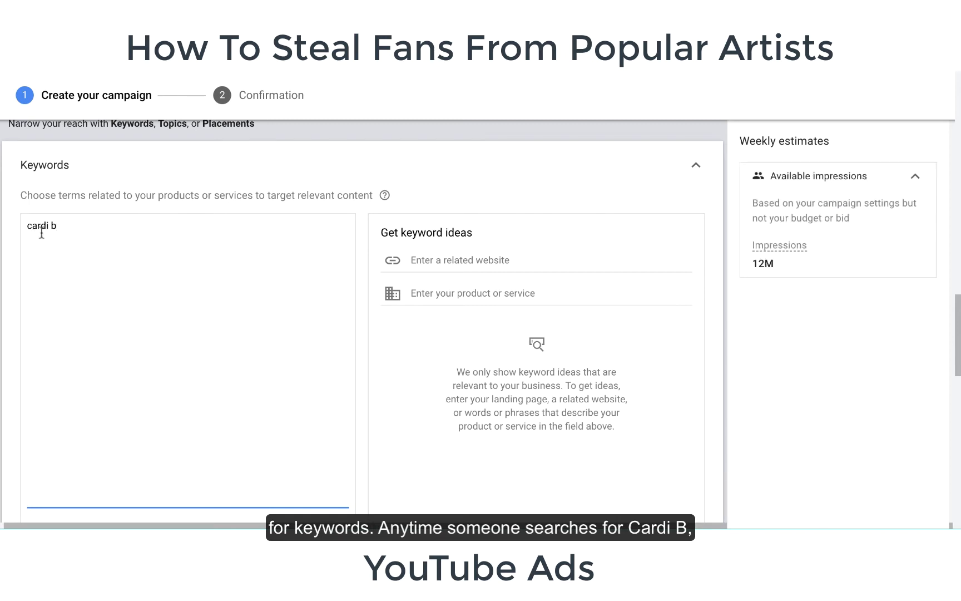
- Search the YouTube channel placements for "cardi b" and add the Cardi B channel as a placement
{"action": "scroll", "coordinate": [109, 255], "scroll_direction": "down", "scroll_amount": 1}
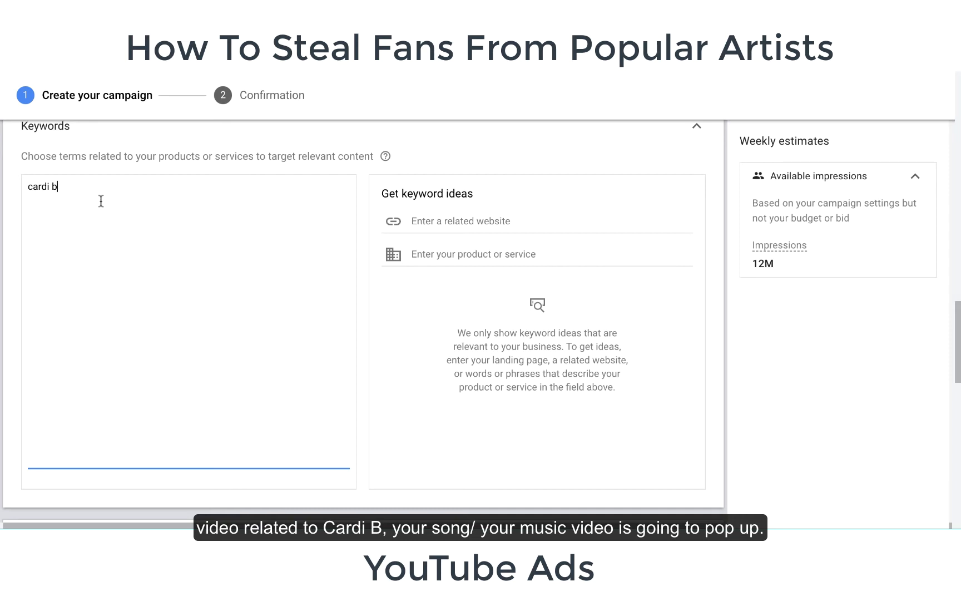
{"action": "scroll", "coordinate": [73, 257], "scroll_direction": "down", "scroll_amount": 5}
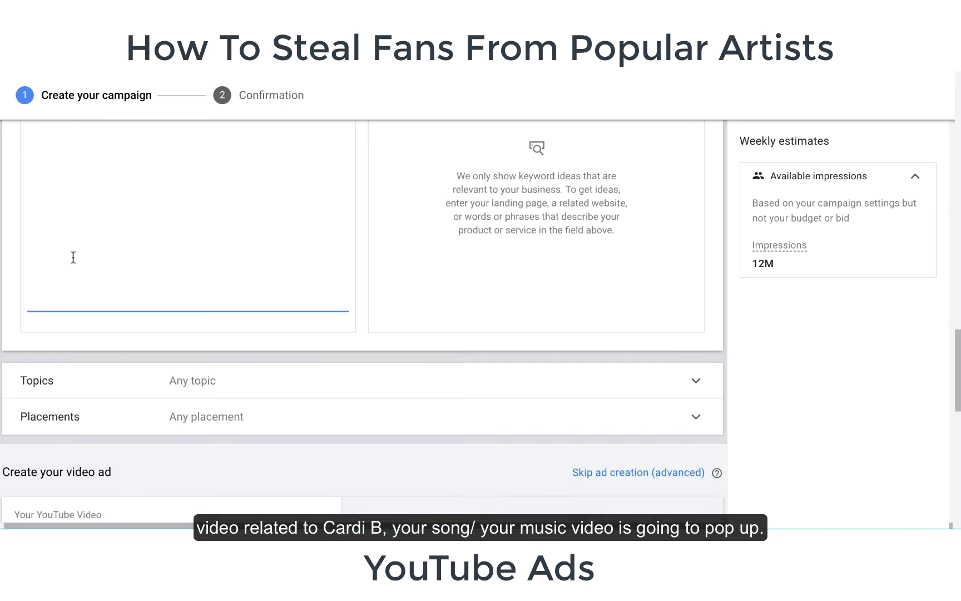
{"action": "left_click", "coordinate": [203, 290]}
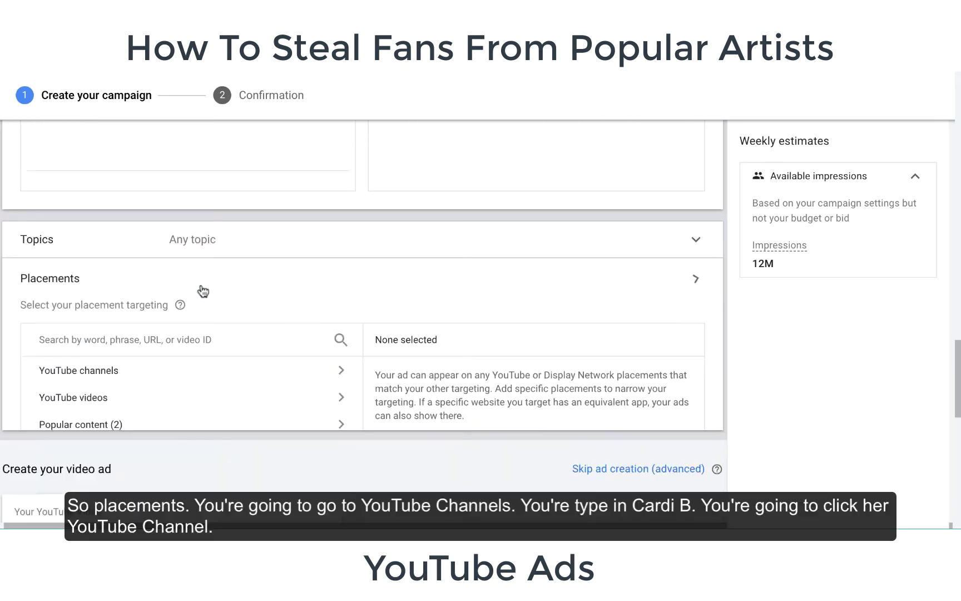
{"action": "scroll", "coordinate": [148, 389], "scroll_direction": "down", "scroll_amount": 2}
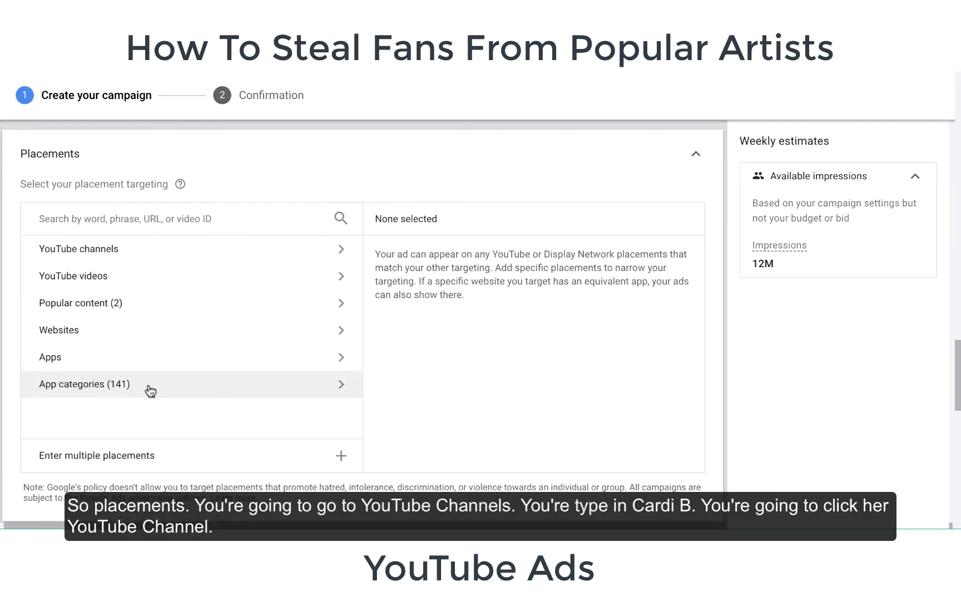
{"action": "left_click", "coordinate": [163, 245]}
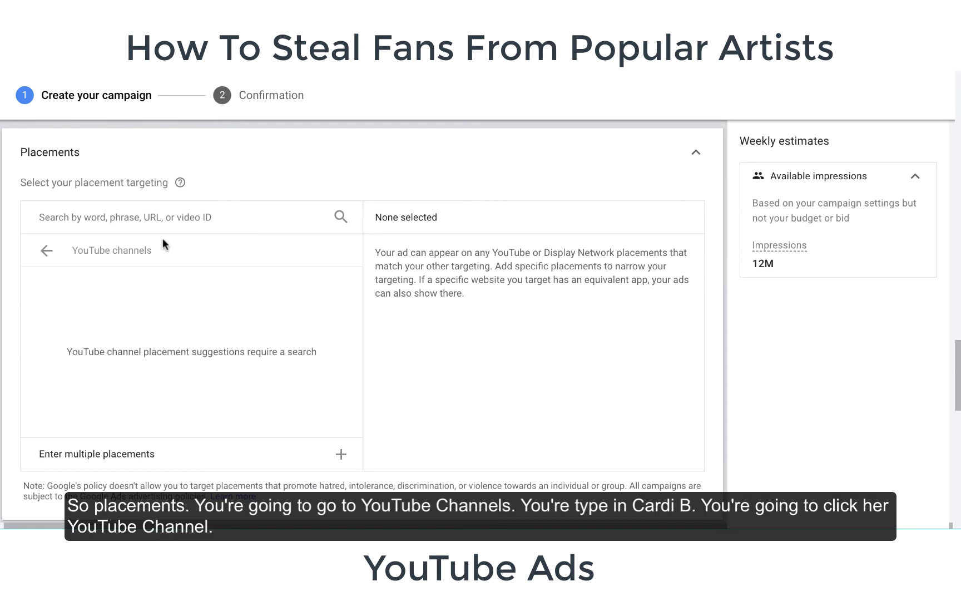
{"action": "left_click", "coordinate": [139, 220]}
{"action": "type", "text": "car"}
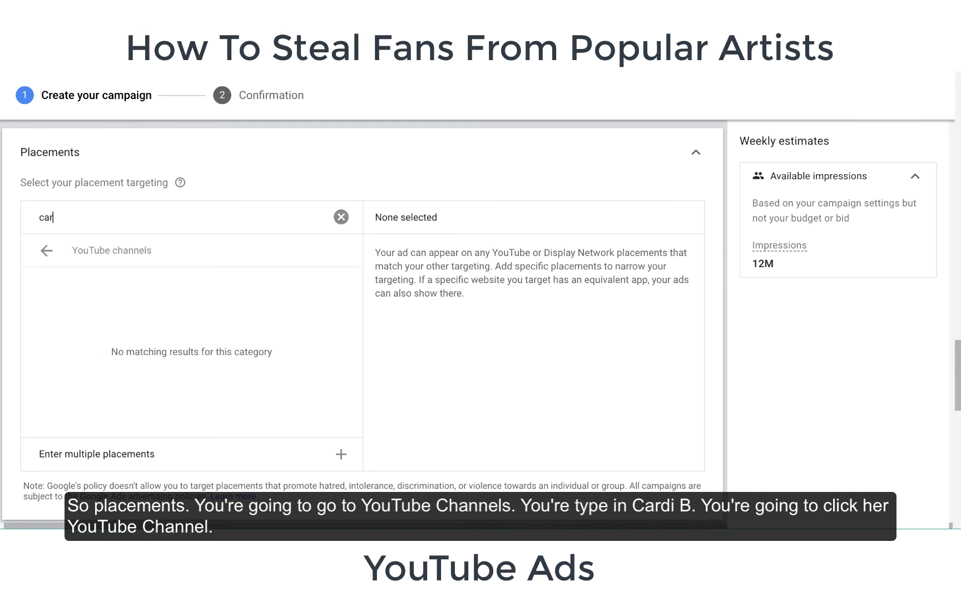
{"action": "type", "text": "di b"}
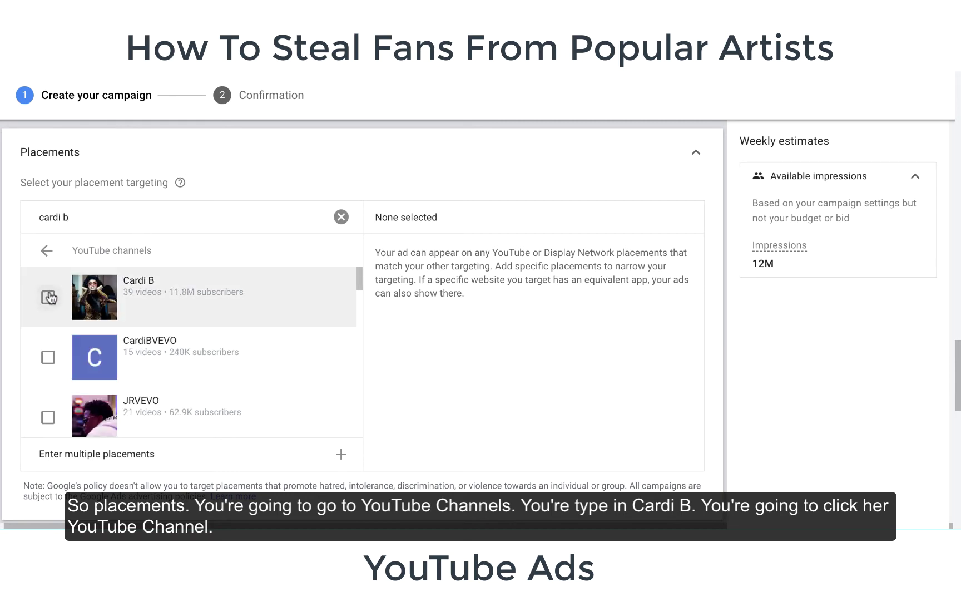
{"action": "left_click", "coordinate": [49, 297]}
- Look through the remaining YouTube channel suggestions for related artists that could also be targeted
{"action": "scroll", "coordinate": [264, 348], "scroll_direction": "down", "scroll_amount": 2}
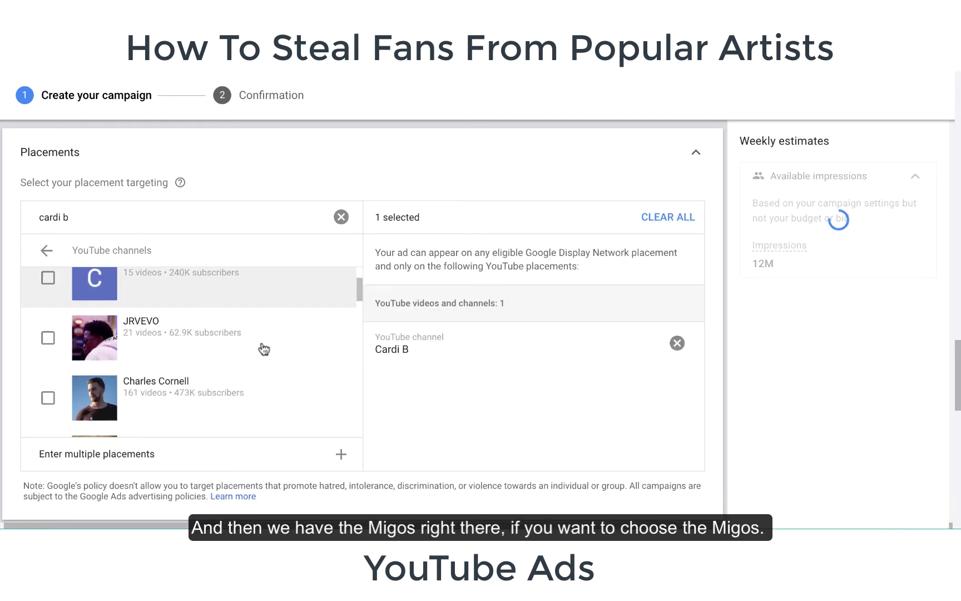
{"action": "scroll", "coordinate": [264, 349], "scroll_direction": "down", "scroll_amount": 3}
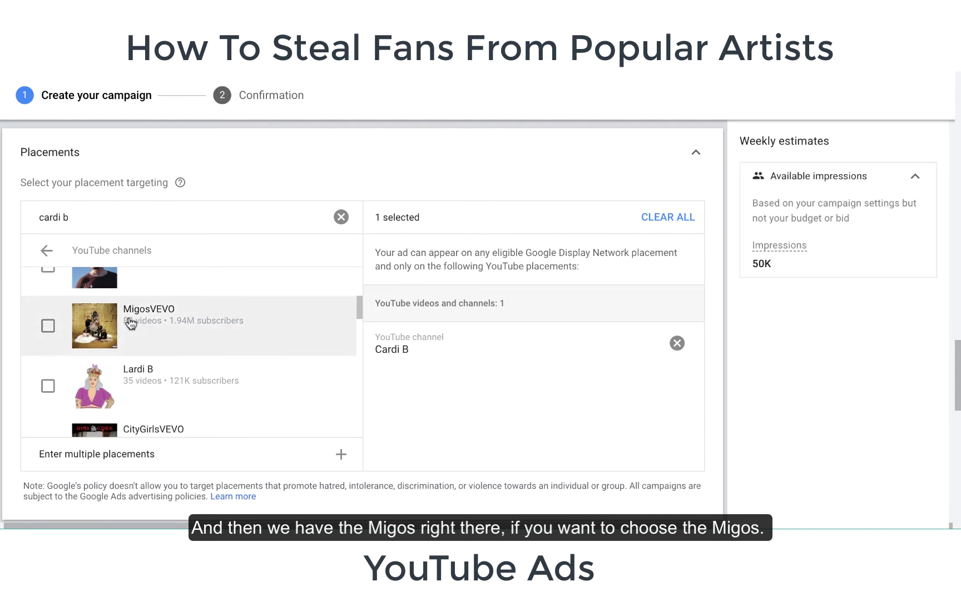
{"action": "scroll", "coordinate": [179, 348], "scroll_direction": "down", "scroll_amount": 3}
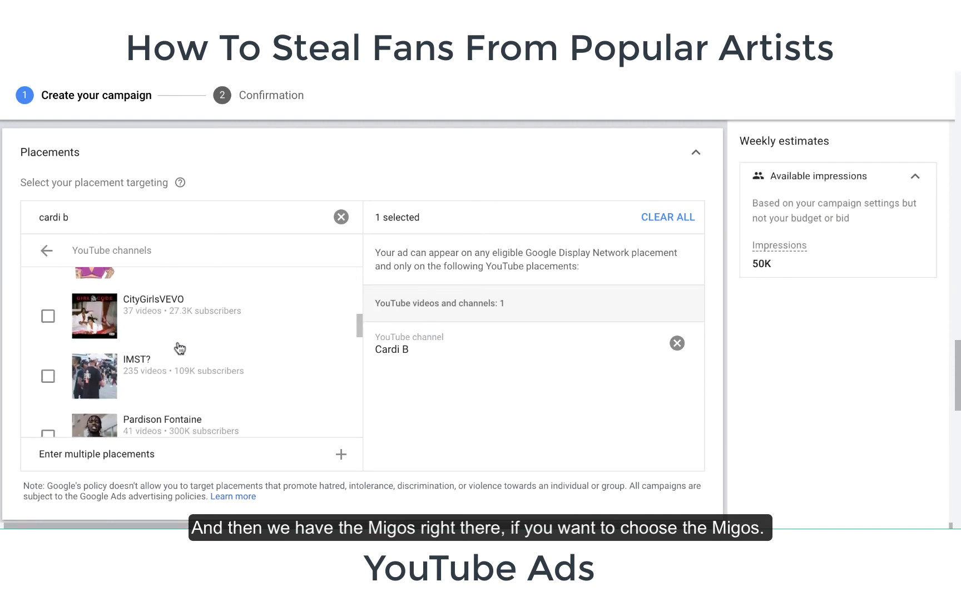
{"action": "scroll", "coordinate": [179, 348], "scroll_direction": "down", "scroll_amount": 6}
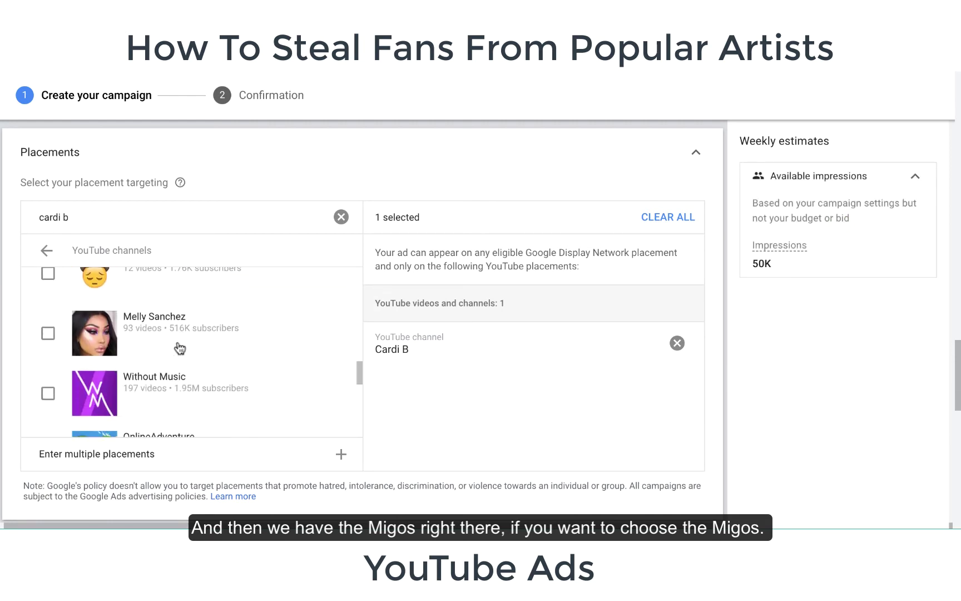
{"action": "scroll", "coordinate": [179, 348], "scroll_direction": "down", "scroll_amount": 5}
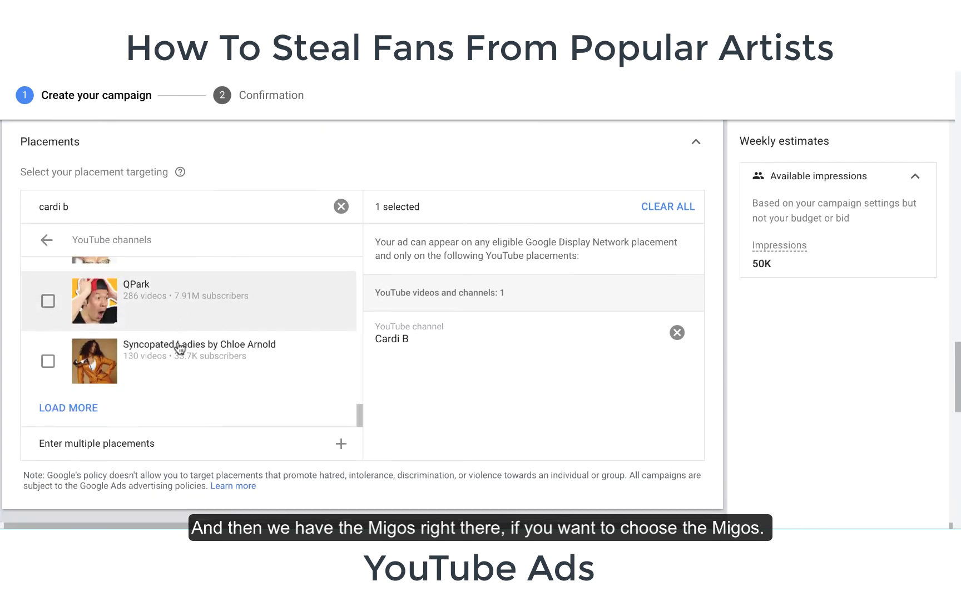
{"action": "scroll", "coordinate": [179, 347], "scroll_direction": "down", "scroll_amount": 2}
{"action": "scroll", "coordinate": [179, 348], "scroll_direction": "up", "scroll_amount": 5}
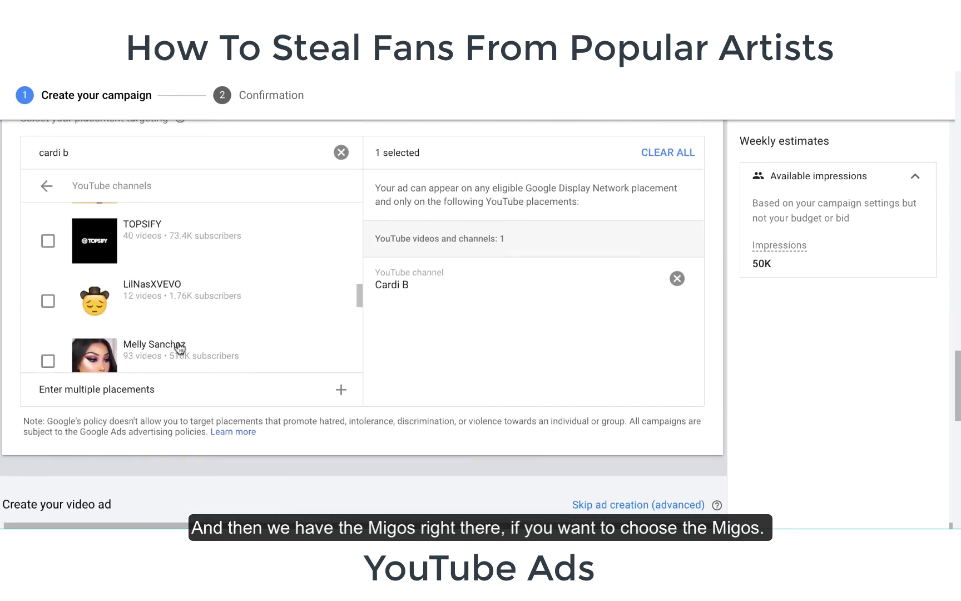
{"action": "scroll", "coordinate": [179, 347], "scroll_direction": "up", "scroll_amount": 3}
{"action": "scroll", "coordinate": [468, 355], "scroll_direction": "up", "scroll_amount": 2}
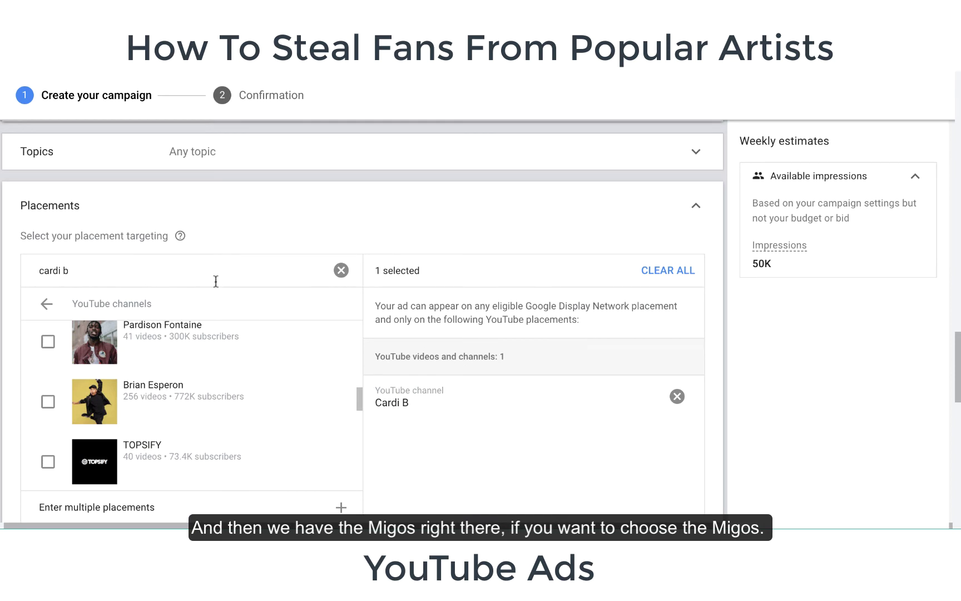
- From the YouTube video placements for "cardi b", add "73 Questions With Cardi B | Vogue", "Bodak Yellow" and "I Like It"
{"action": "left_click", "coordinate": [46, 303]}
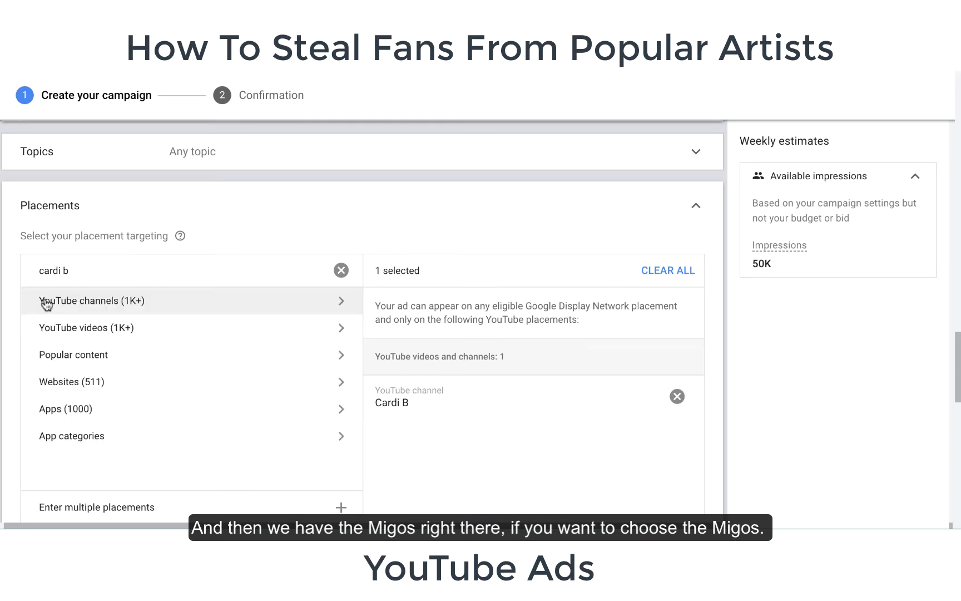
{"action": "left_click", "coordinate": [99, 333]}
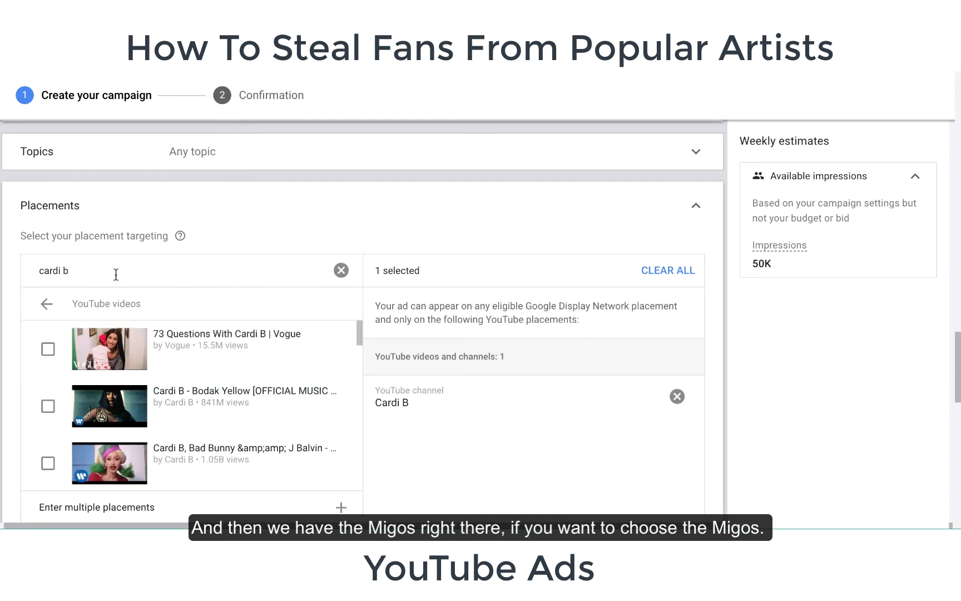
{"action": "scroll", "coordinate": [138, 333], "scroll_direction": "down", "scroll_amount": 2}
{"action": "scroll", "coordinate": [137, 322], "scroll_direction": "up", "scroll_amount": 3}
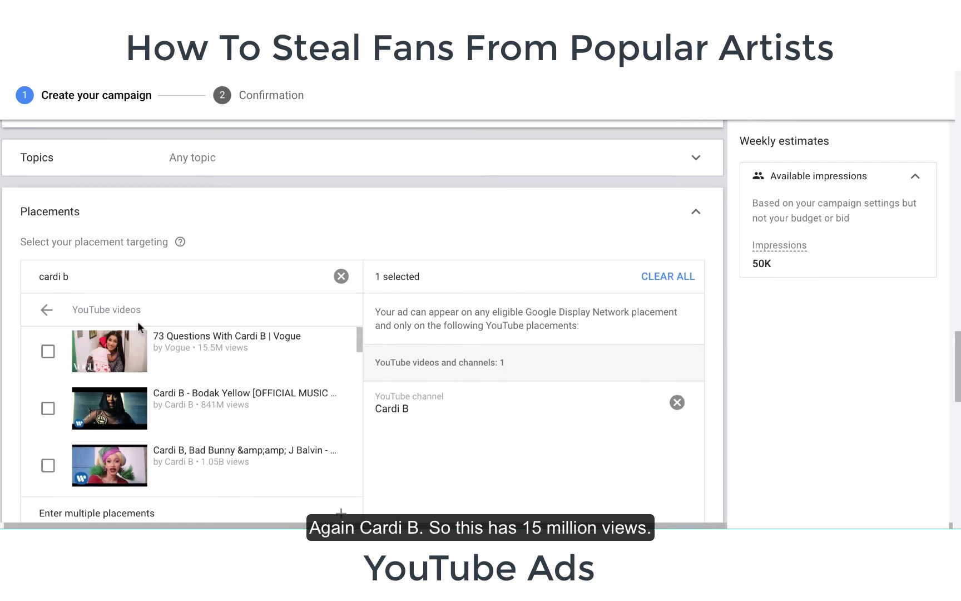
{"action": "scroll", "coordinate": [193, 245], "scroll_direction": "down", "scroll_amount": 3}
{"action": "scroll", "coordinate": [193, 247], "scroll_direction": "up", "scroll_amount": 2}
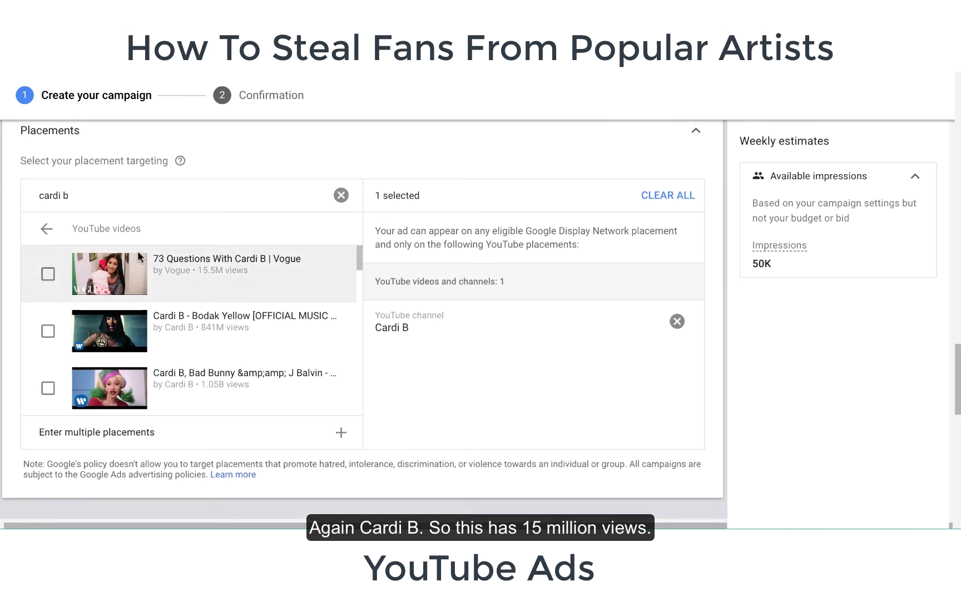
{"action": "left_click", "coordinate": [48, 274]}
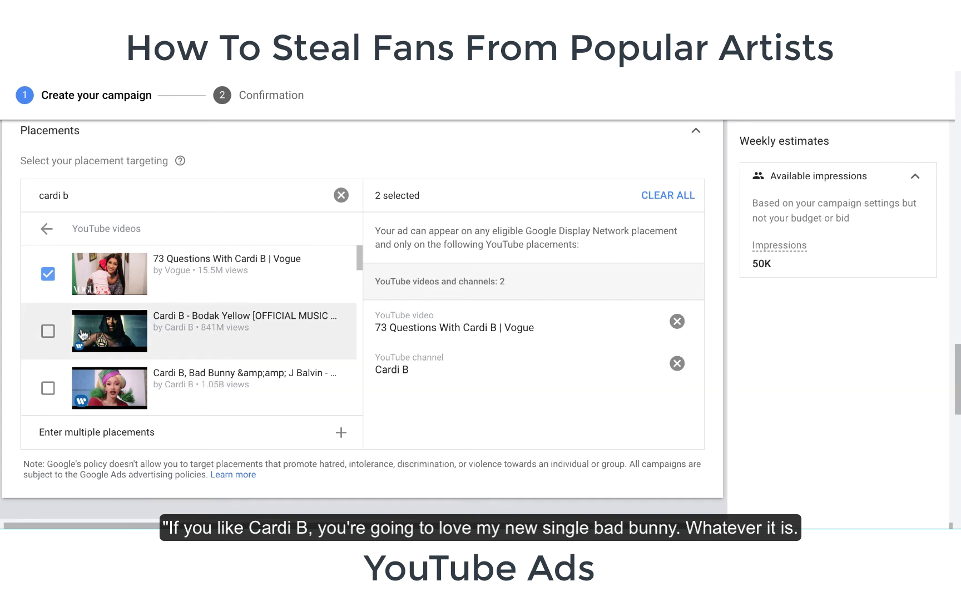
{"action": "left_click", "coordinate": [48, 332]}
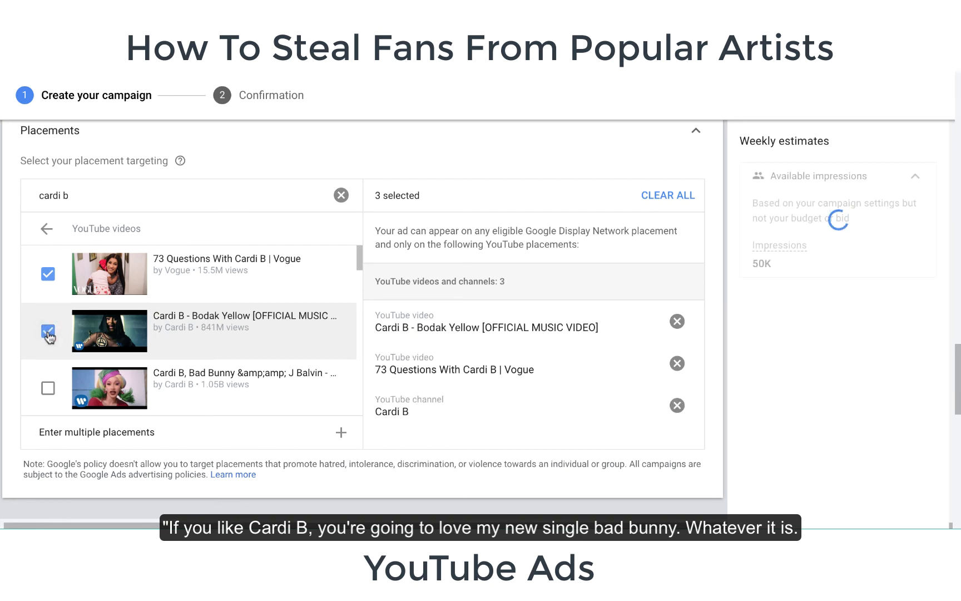
{"action": "left_click", "coordinate": [47, 387]}
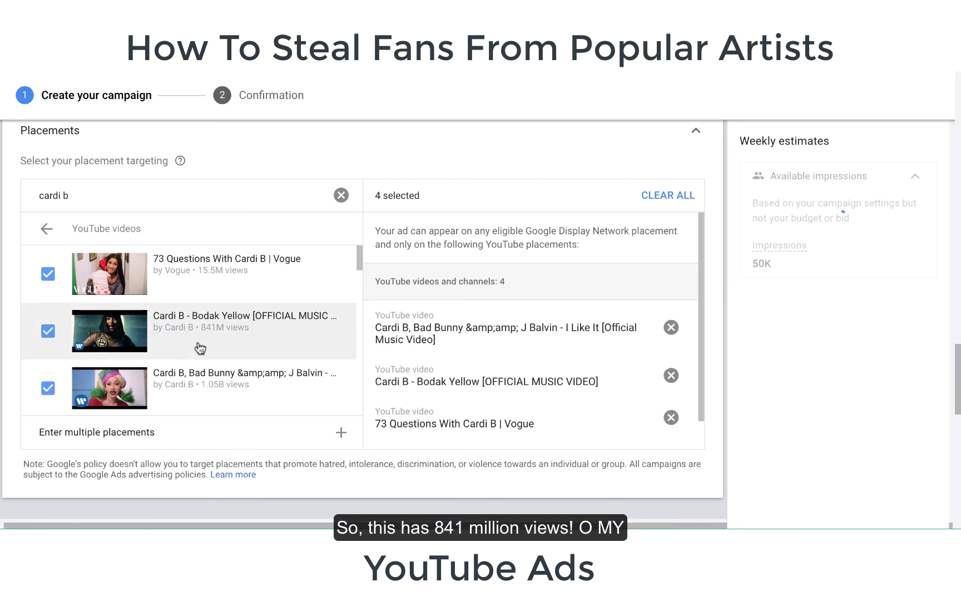
- Add the videos "Please Me", "Be Careful", "Ring (feat. Kehlani)" and Ed Sheeran's "South of the Border" as placements
{"action": "scroll", "coordinate": [201, 343], "scroll_direction": "down", "scroll_amount": 1}
{"action": "scroll", "coordinate": [201, 343], "scroll_direction": "down", "scroll_amount": 1}
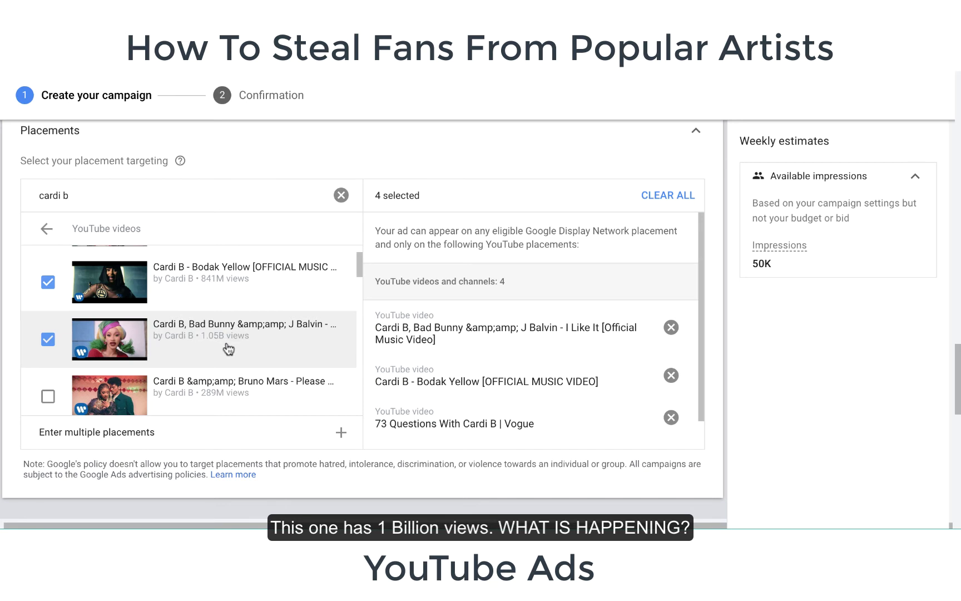
{"action": "scroll", "coordinate": [229, 349], "scroll_direction": "down", "scroll_amount": 3}
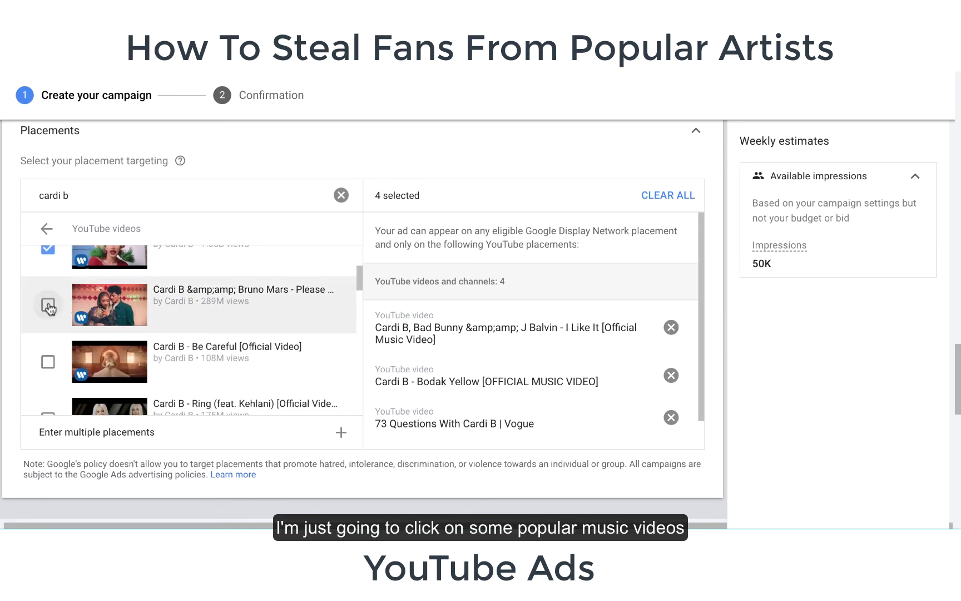
{"action": "left_click", "coordinate": [48, 305]}
{"action": "left_click", "coordinate": [48, 361]}
{"action": "scroll", "coordinate": [47, 351], "scroll_direction": "down", "scroll_amount": 4}
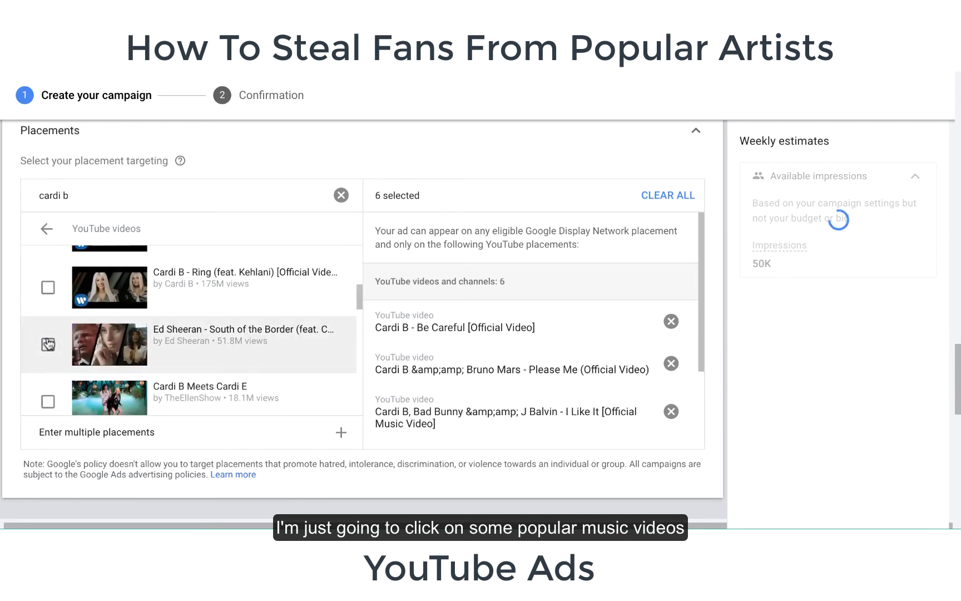
{"action": "left_click", "coordinate": [48, 286]}
{"action": "left_click", "coordinate": [48, 345]}
- Add the videos "Cardi B Meets Cardi E", "Bartier Cardi", "Money (Official Audio)" and "Cardi B Full Performance in Ghana, Africa" as placements
{"action": "scroll", "coordinate": [48, 338], "scroll_direction": "down", "scroll_amount": 4}
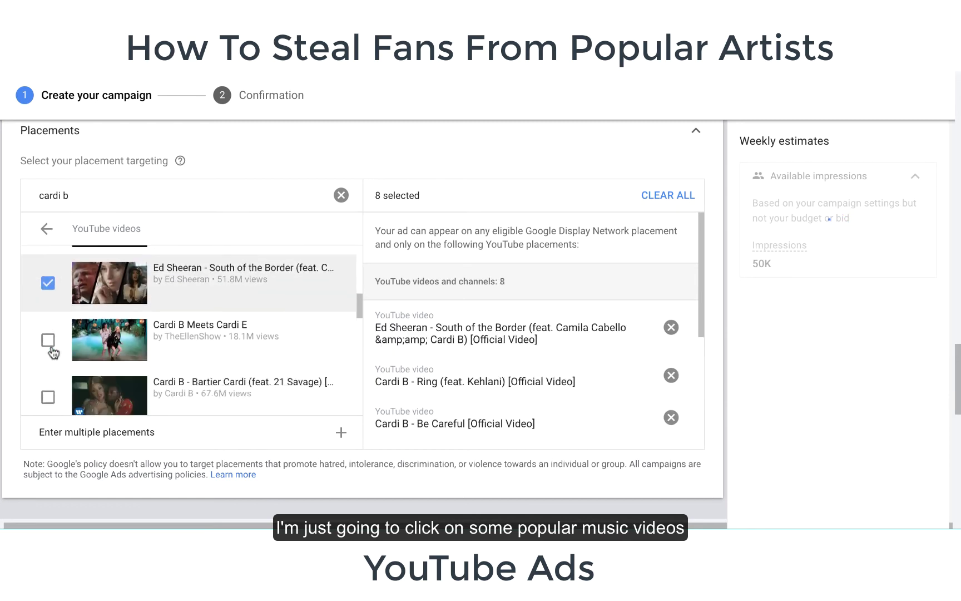
{"action": "left_click", "coordinate": [47, 290]}
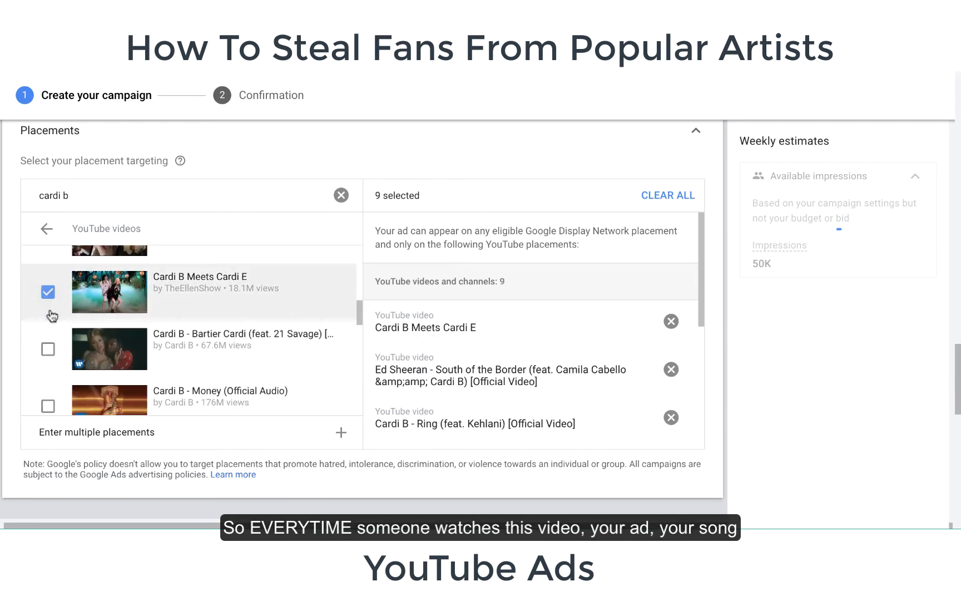
{"action": "left_click", "coordinate": [48, 348]}
{"action": "scroll", "coordinate": [48, 349], "scroll_direction": "down", "scroll_amount": 2}
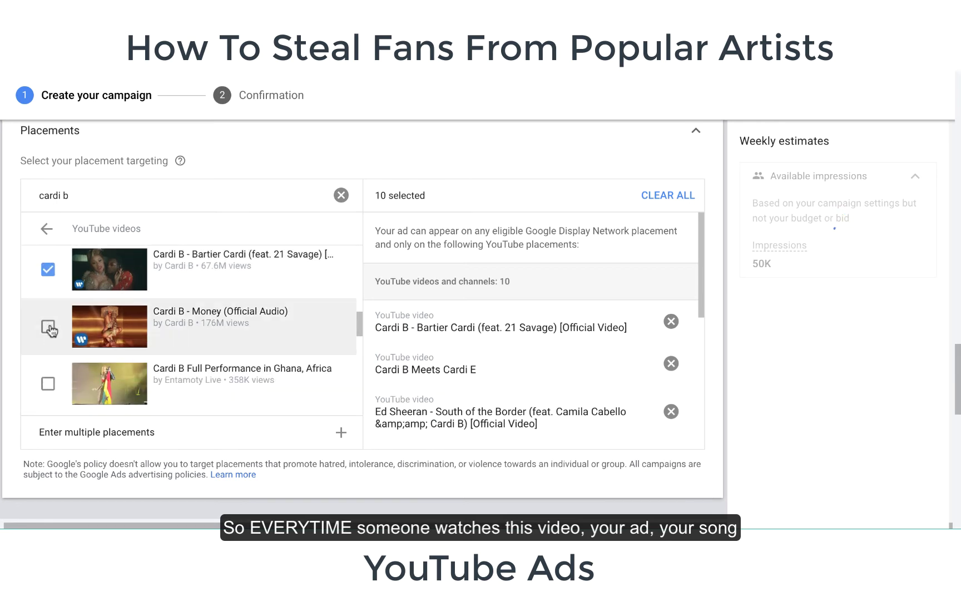
{"action": "left_click", "coordinate": [48, 327]}
{"action": "left_click", "coordinate": [48, 383]}
- Add the WORLDSTARHIPHOP "Red Barz" video and the Kobby Kyei News Live video of Cardi B, TI and Patoranking as placements
{"action": "scroll", "coordinate": [46, 385], "scroll_direction": "down", "scroll_amount": 2}
{"action": "scroll", "coordinate": [45, 383], "scroll_direction": "down", "scroll_amount": 2}
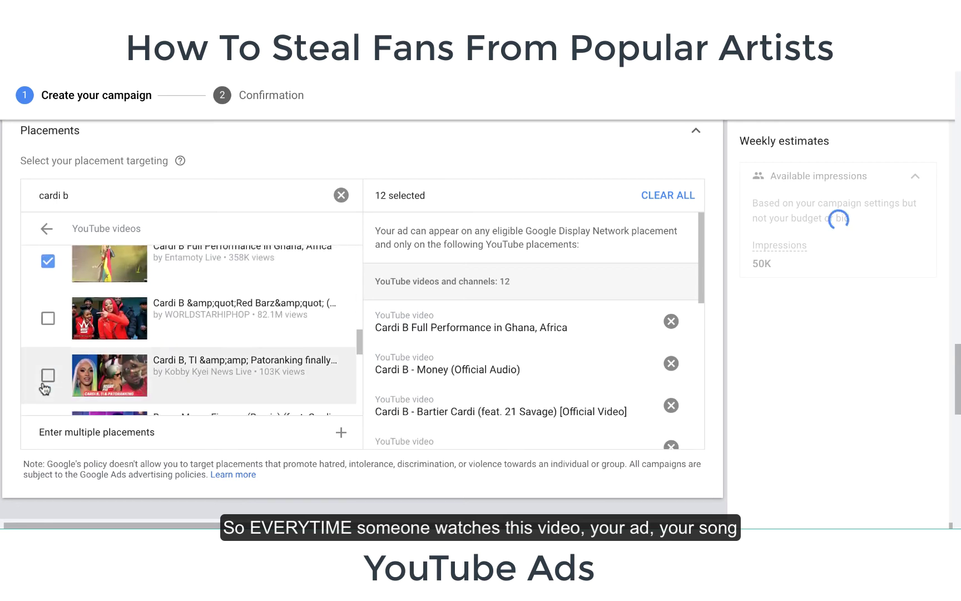
{"action": "left_click", "coordinate": [48, 320]}
{"action": "left_click", "coordinate": [48, 376]}
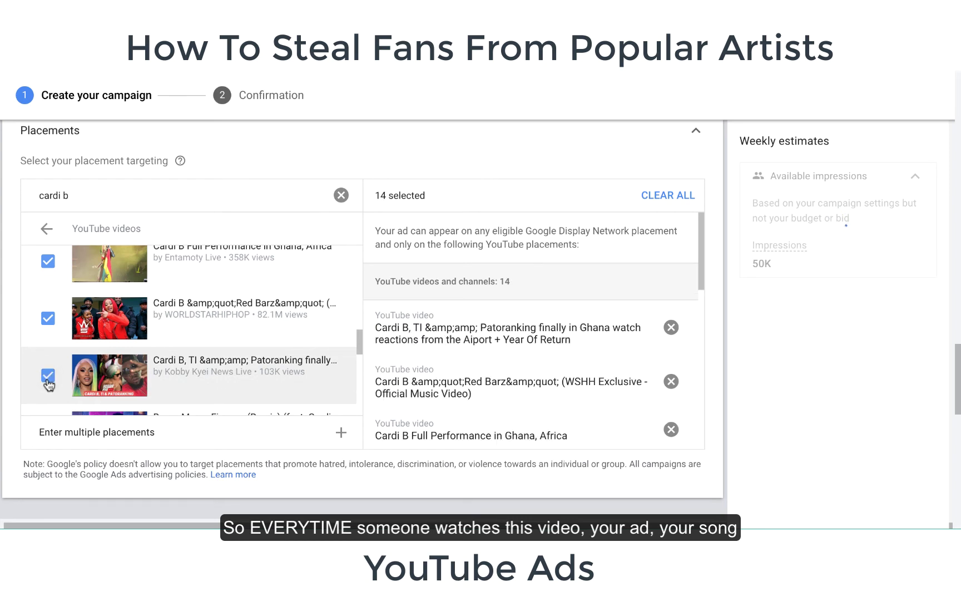
- Add the videos "Finesse (Remix)", "Cardi B Live In Lagos Nigeria", "Cardi B vs. Asia & Creep Squad Troubles" and "Backin' It Up" as placements
{"action": "scroll", "coordinate": [48, 378], "scroll_direction": "down", "scroll_amount": 3}
{"action": "left_click", "coordinate": [48, 302]}
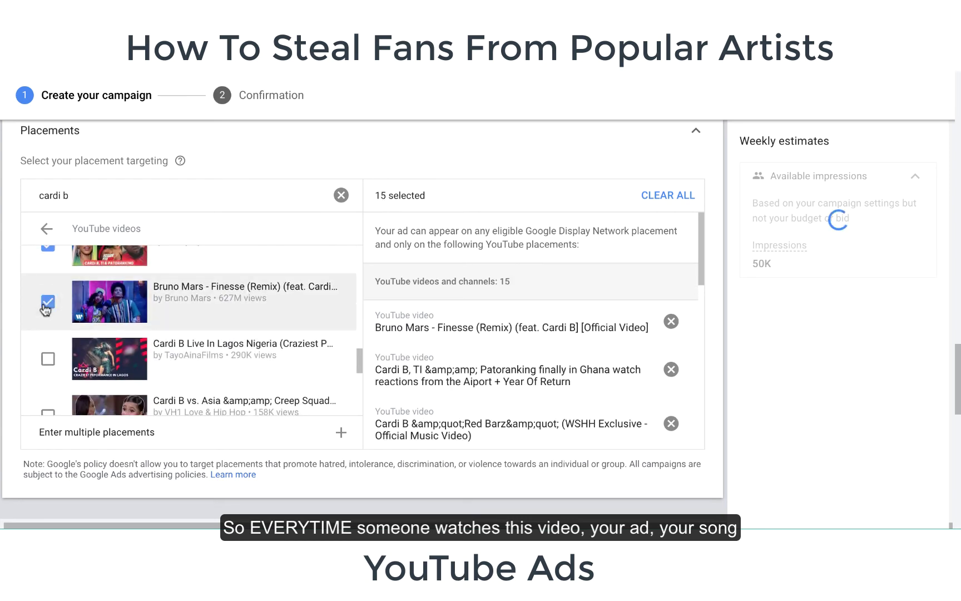
{"action": "left_click", "coordinate": [47, 358]}
{"action": "scroll", "coordinate": [49, 357], "scroll_direction": "down", "scroll_amount": 2}
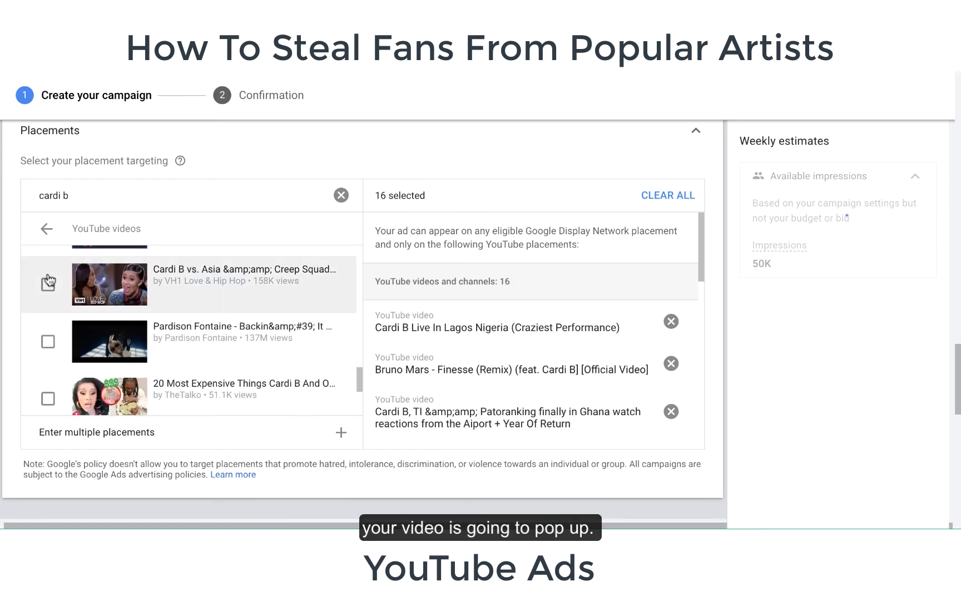
{"action": "left_click", "coordinate": [48, 284]}
{"action": "left_click", "coordinate": [48, 341]}
- Add "20 Most Expensive Things Cardi B And Offset Bought For Eachother", "Cardi B Sister Gets Emotional" and CashFlow Harlem's "Want My Love Back" as placements
{"action": "scroll", "coordinate": [48, 341], "scroll_direction": "up", "scroll_amount": 6}
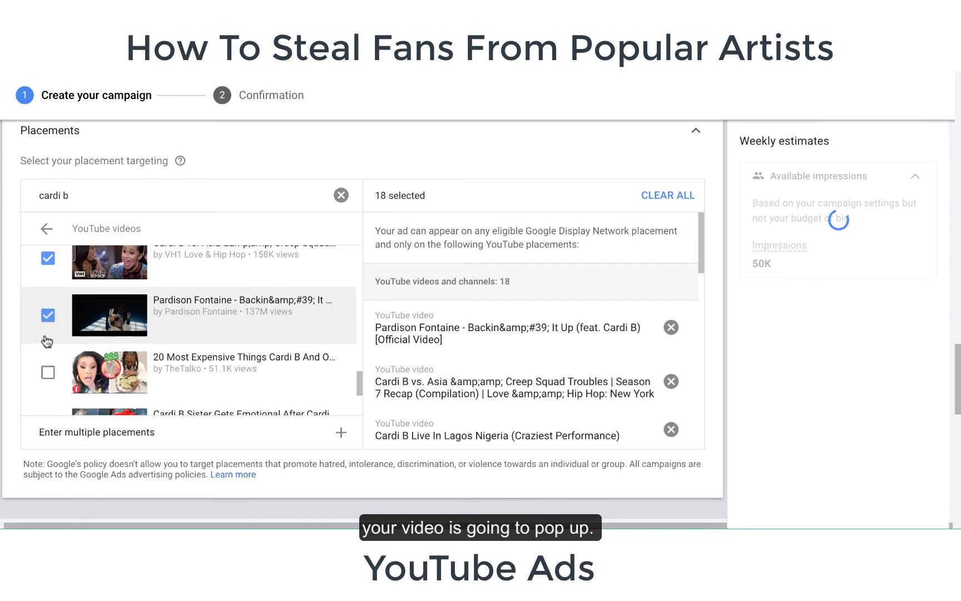
{"action": "scroll", "coordinate": [47, 341], "scroll_direction": "up", "scroll_amount": 3}
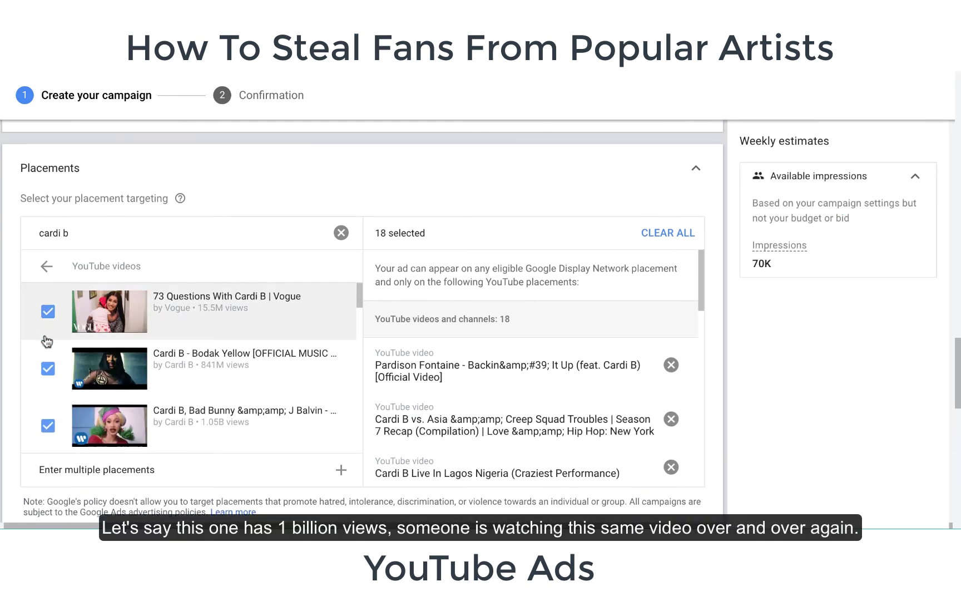
{"action": "scroll", "coordinate": [170, 398], "scroll_direction": "down", "scroll_amount": 1}
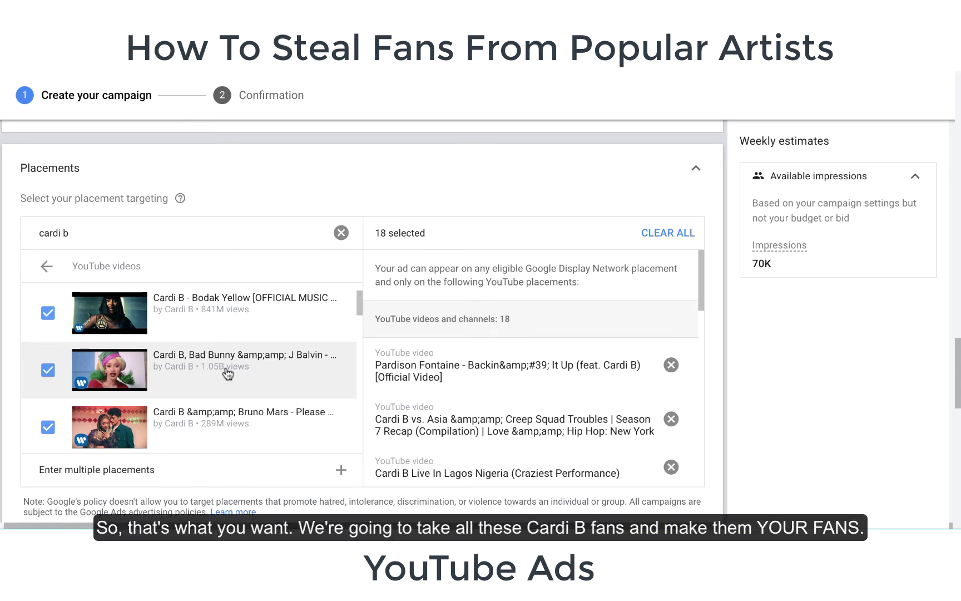
{"action": "scroll", "coordinate": [227, 373], "scroll_direction": "down", "scroll_amount": 15}
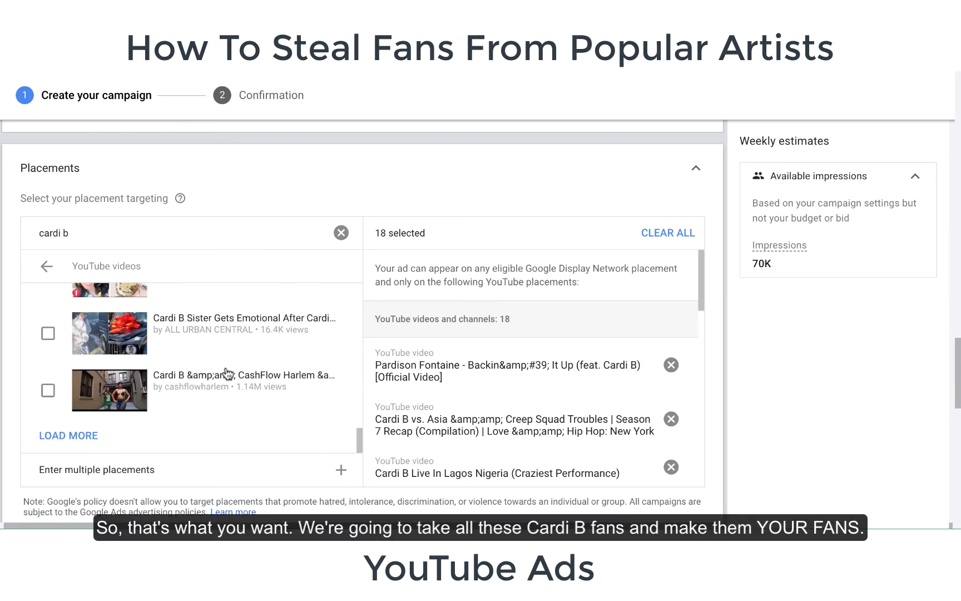
{"action": "scroll", "coordinate": [227, 373], "scroll_direction": "up", "scroll_amount": 2}
{"action": "scroll", "coordinate": [227, 373], "scroll_direction": "down", "scroll_amount": 2}
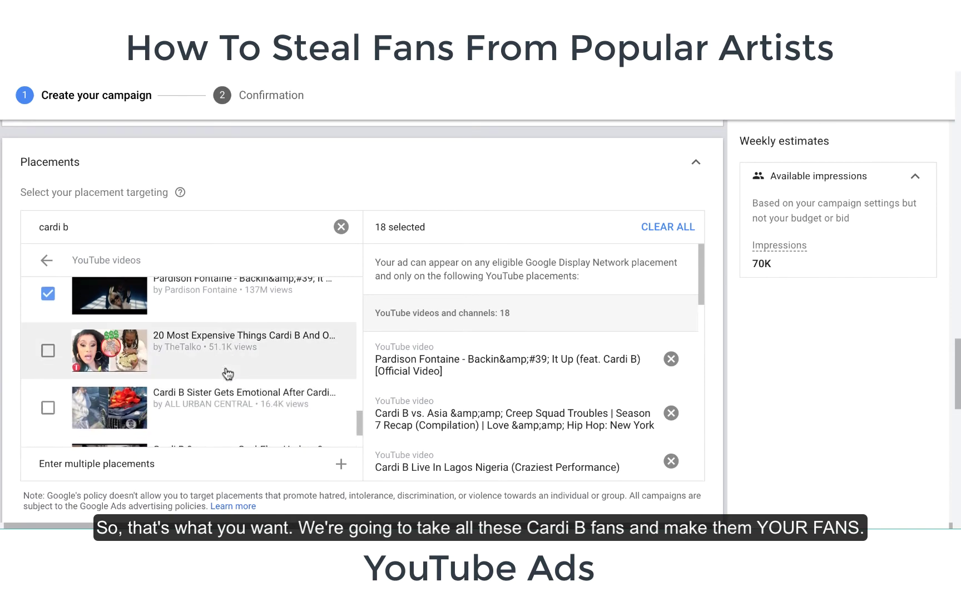
{"action": "left_click", "coordinate": [48, 348]}
{"action": "left_click", "coordinate": [48, 407]}
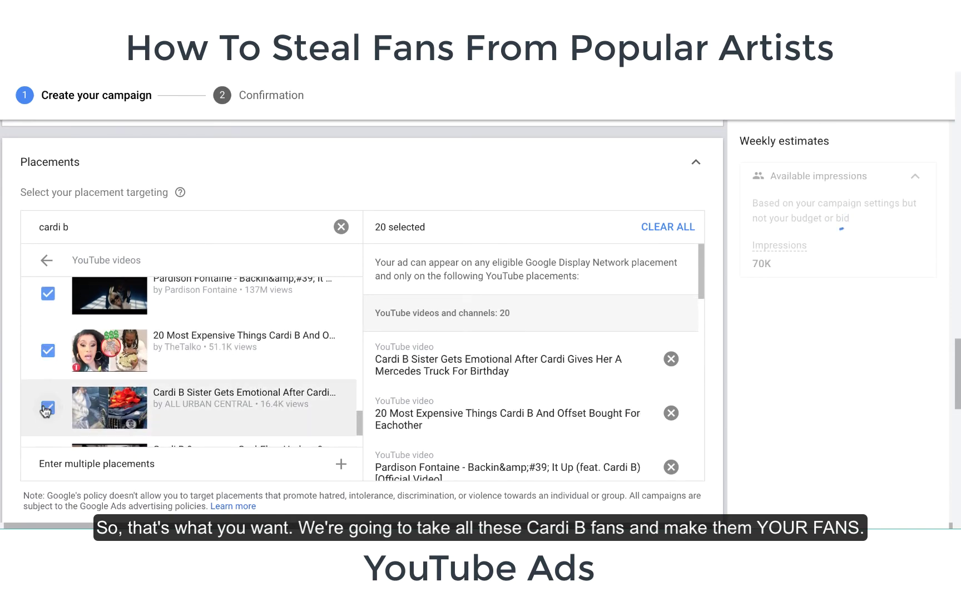
{"action": "scroll", "coordinate": [47, 409], "scroll_direction": "down", "scroll_amount": 1}
{"action": "scroll", "coordinate": [47, 411], "scroll_direction": "down", "scroll_amount": 3}
{"action": "left_click", "coordinate": [48, 309]}
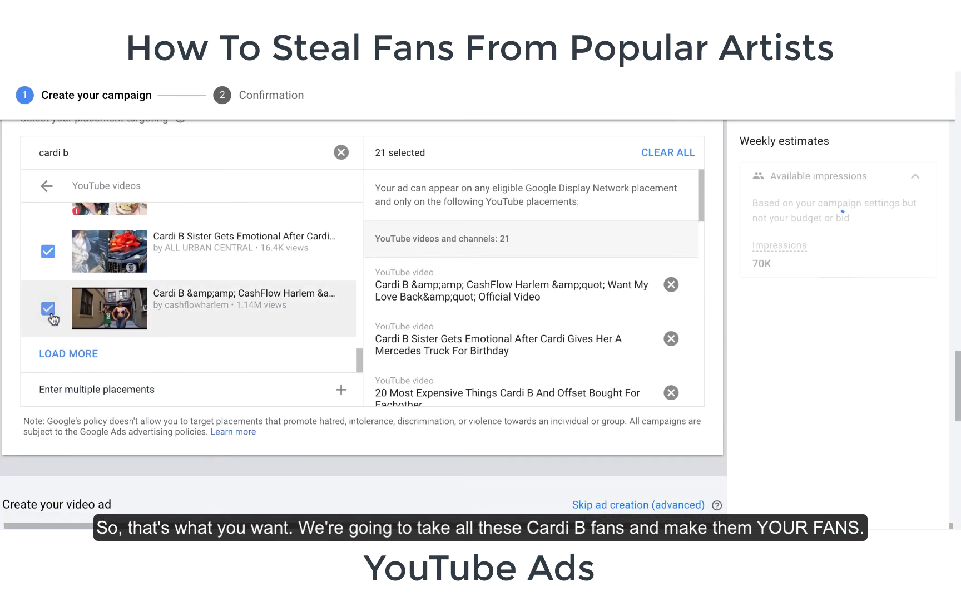
- Load more videos and add "Best Epic Funny Moments", the Nicki Minaj Pepsi commercial comparison, "Offset Gets Emotional" and "Meet Cardi B & Remy Ma"
{"action": "left_click", "coordinate": [63, 354]}
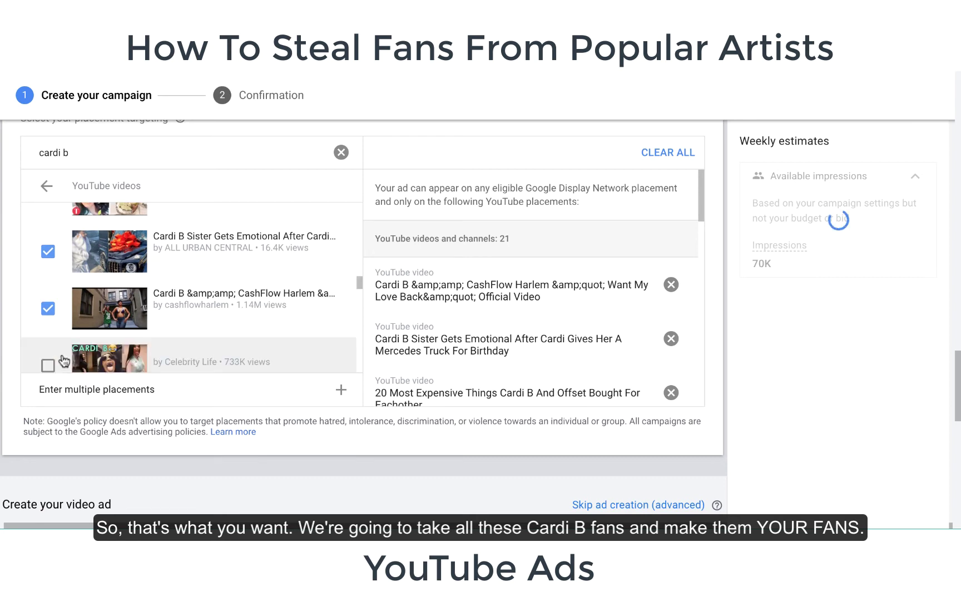
{"action": "scroll", "coordinate": [63, 357], "scroll_direction": "down", "scroll_amount": 1}
{"action": "left_click", "coordinate": [48, 287]}
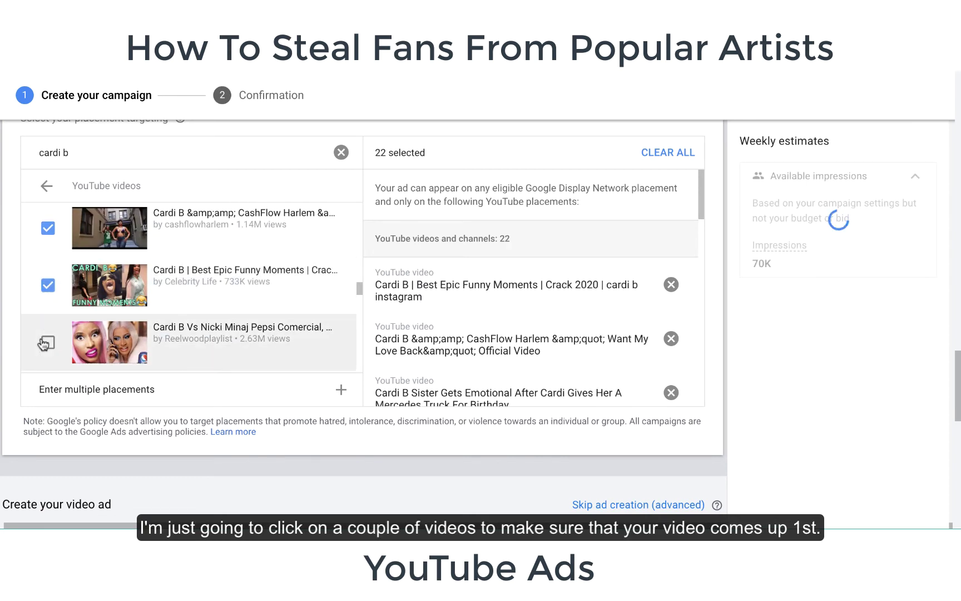
{"action": "left_click", "coordinate": [44, 342]}
{"action": "scroll", "coordinate": [44, 342], "scroll_direction": "down", "scroll_amount": 2}
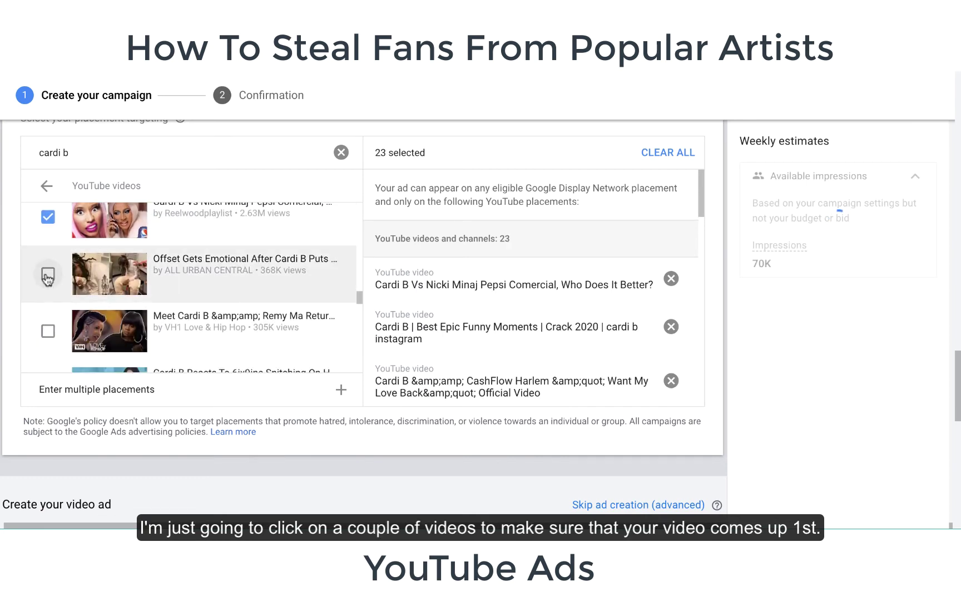
{"action": "left_click", "coordinate": [48, 275]}
{"action": "left_click", "coordinate": [48, 331]}
- Add "Cardi B Throws Her Shoe At Asia", "Cardi B Reacts To 6ix9ine Snitching" and the Iggy Azalea "Started To Make It Hot" mashup as placements
{"action": "scroll", "coordinate": [48, 332], "scroll_direction": "down", "scroll_amount": 1}
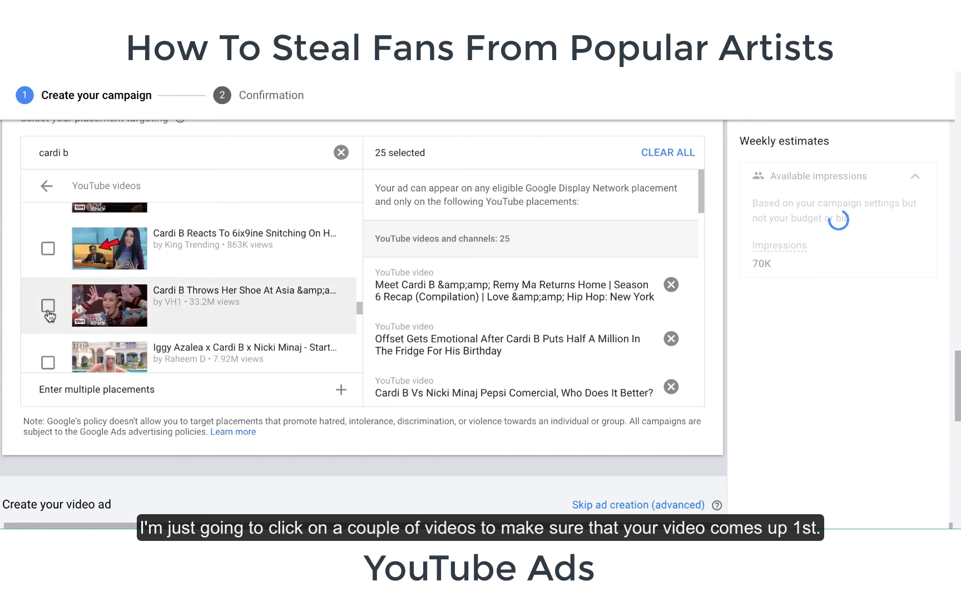
{"action": "left_click", "coordinate": [48, 304]}
{"action": "left_click", "coordinate": [48, 248]}
{"action": "scroll", "coordinate": [48, 245], "scroll_direction": "down", "scroll_amount": 2}
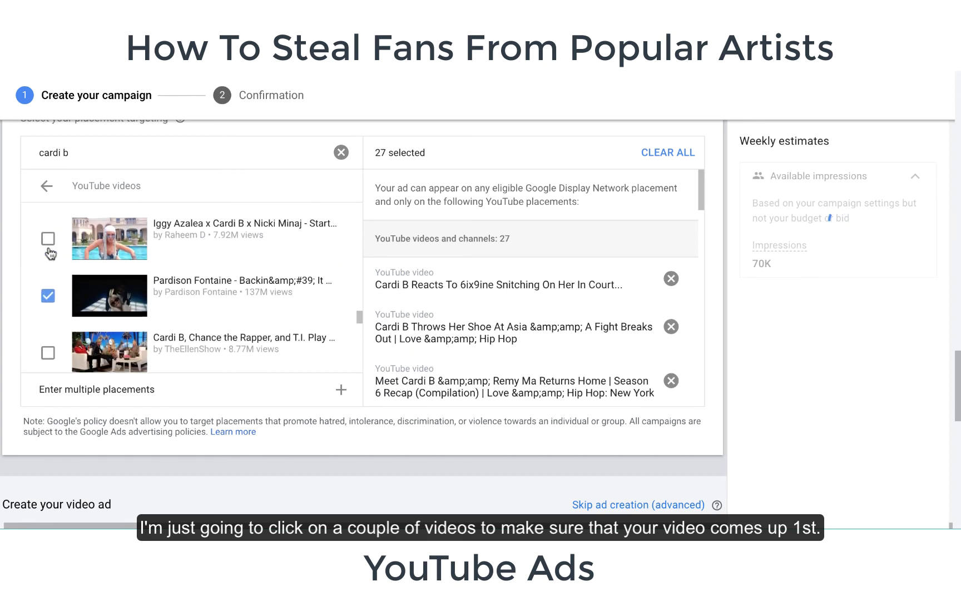
{"action": "left_click", "coordinate": [48, 235]}
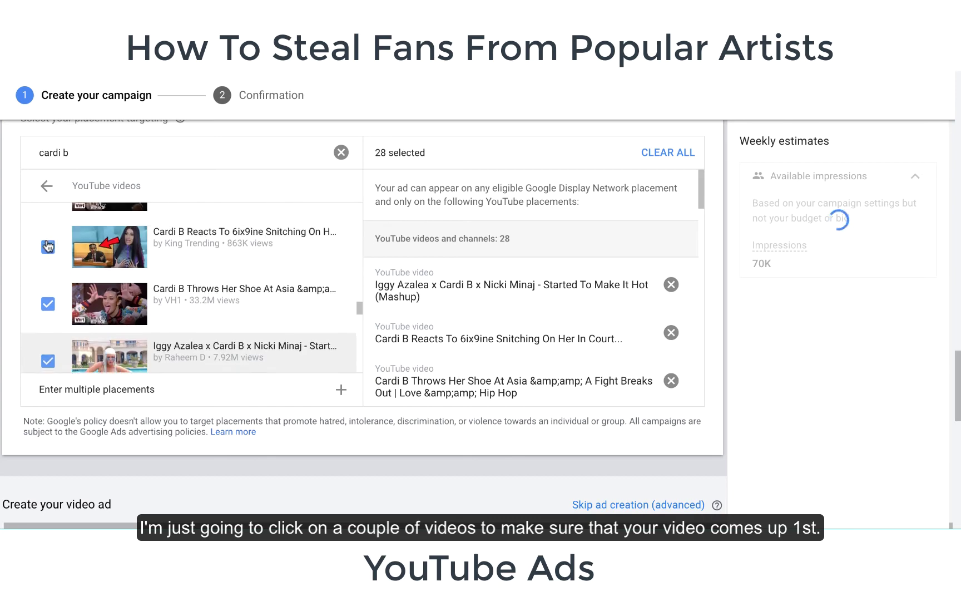
- Add TheEllenShow's "Never Have I Ever", "Cardi B. GOES To Court", "Cardi B snubs Ghana Celebs" and TheTalko's video on gifts for Offset's kid
{"action": "scroll", "coordinate": [48, 242], "scroll_direction": "down", "scroll_amount": 3}
{"action": "left_click", "coordinate": [48, 299]}
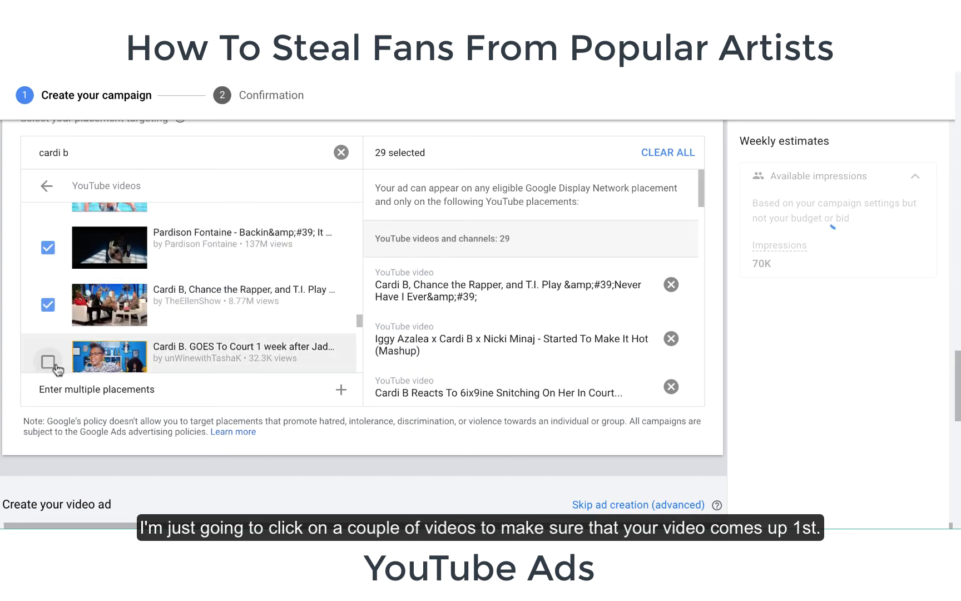
{"action": "left_click", "coordinate": [48, 356]}
{"action": "scroll", "coordinate": [58, 367], "scroll_direction": "down", "scroll_amount": 2}
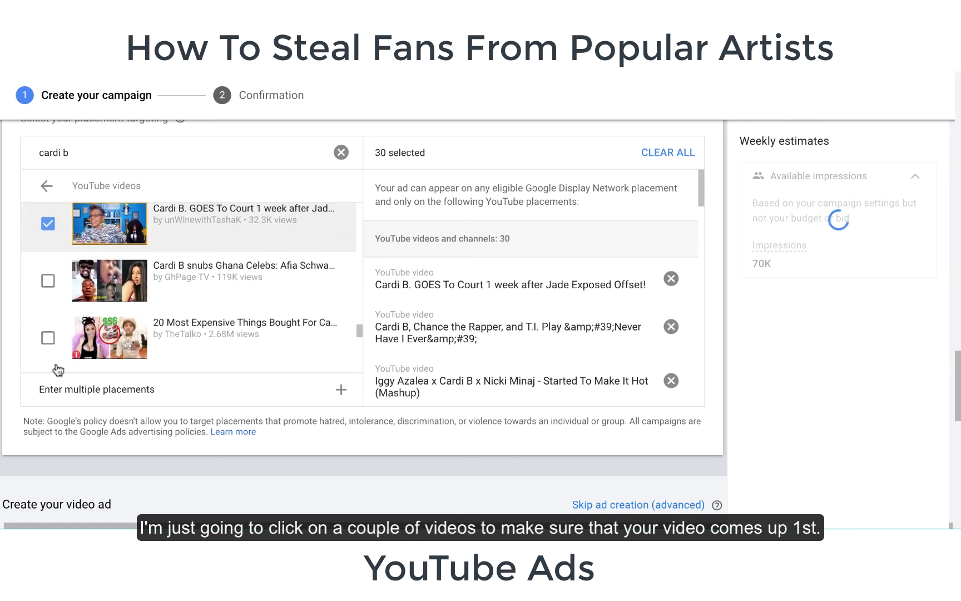
{"action": "left_click", "coordinate": [48, 281]}
{"action": "left_click", "coordinate": [48, 336]}
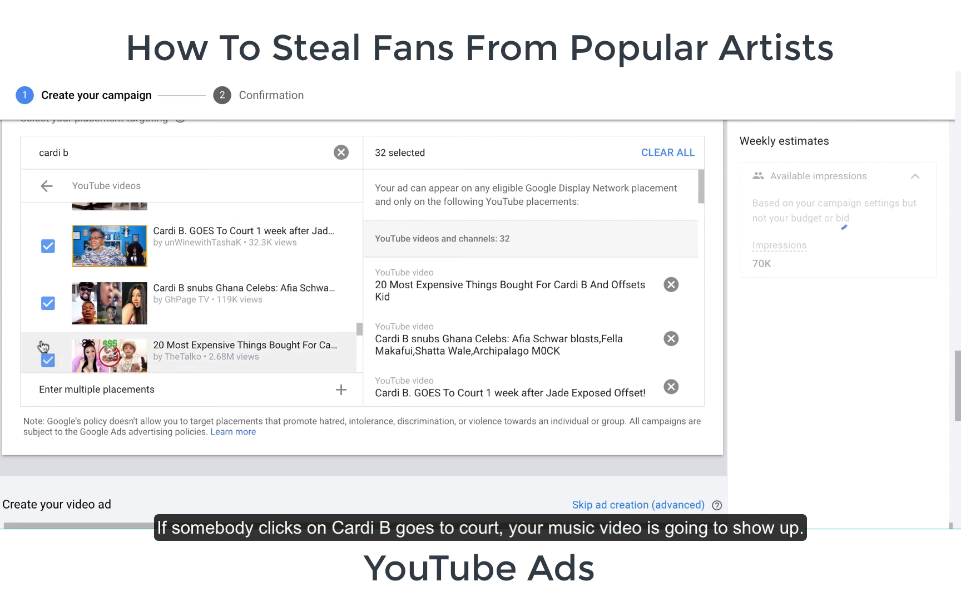
- Add the BET Awards "Clout" and "Press" performance, the Empressive video about Offset's former side chick, and "I Like It (Lyrics)" as placements
{"action": "scroll", "coordinate": [58, 315], "scroll_direction": "down", "scroll_amount": 3}
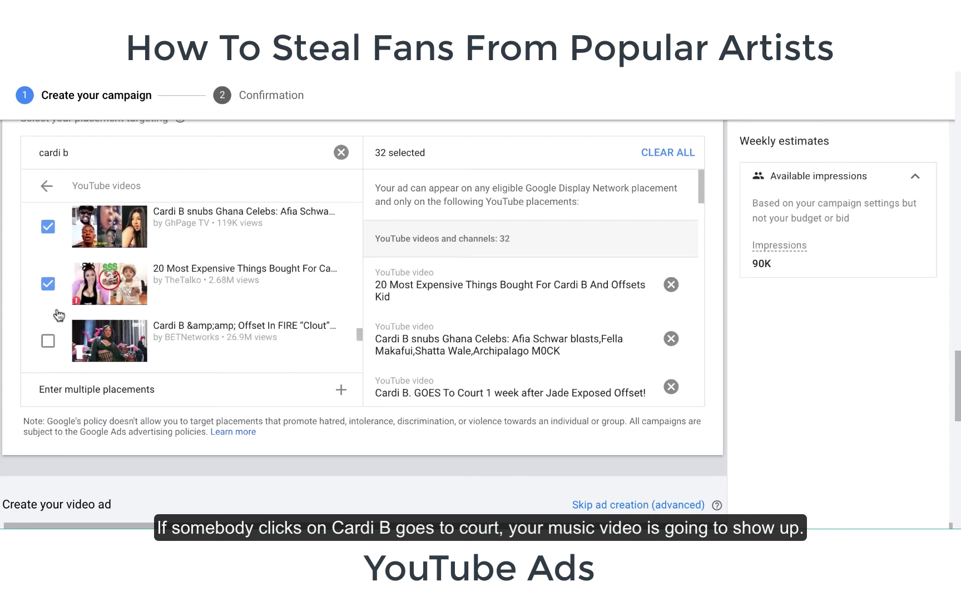
{"action": "left_click", "coordinate": [49, 284]}
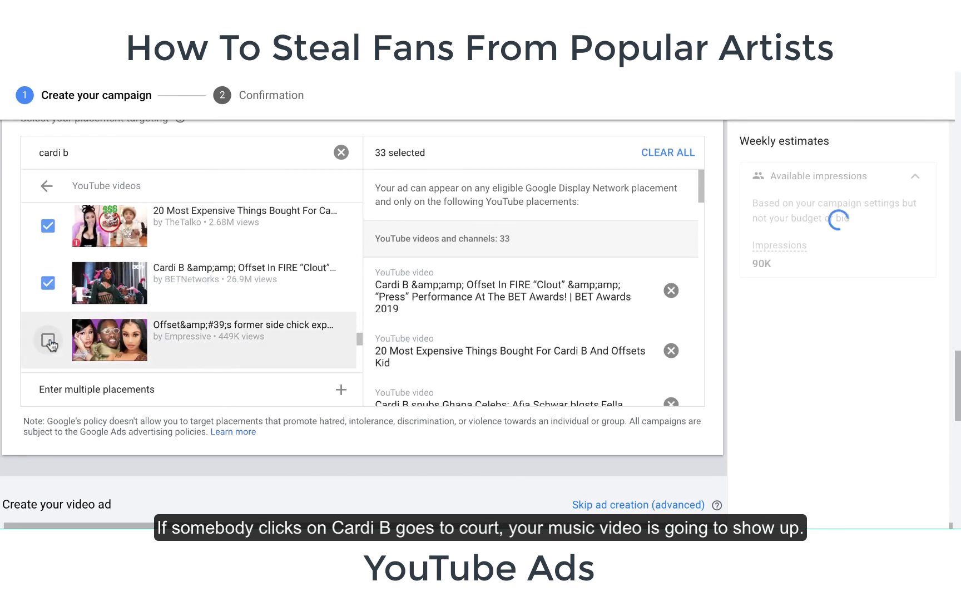
{"action": "left_click", "coordinate": [49, 341]}
{"action": "scroll", "coordinate": [48, 317], "scroll_direction": "down", "scroll_amount": 3}
{"action": "left_click", "coordinate": [47, 257]}
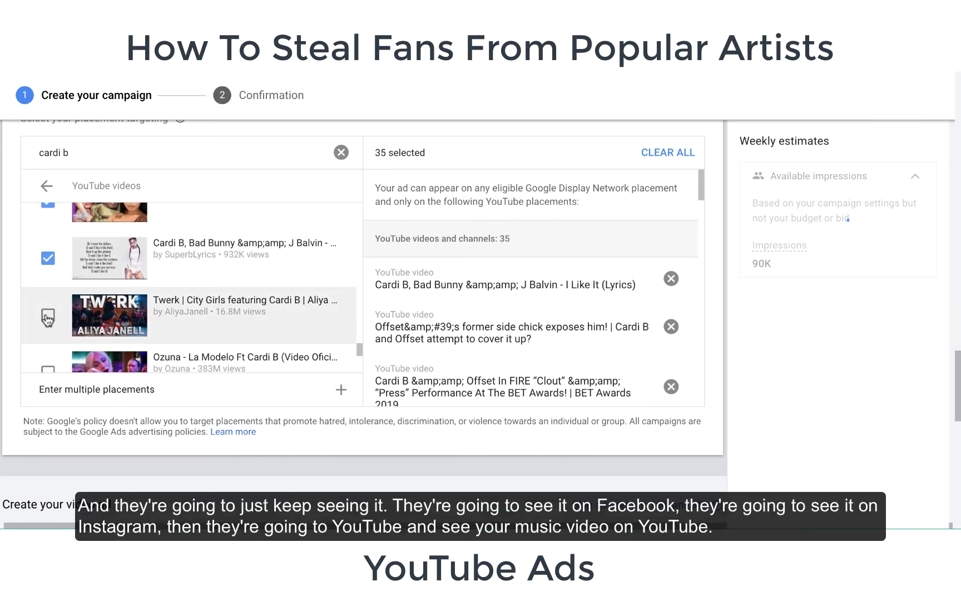
- Add the Aliya Janell "Twerk" video, Ozuna's "La Modelo" and HollywoodLife's "Cardi B Responds To Offset Cheating" as placements
{"action": "left_click", "coordinate": [48, 317]}
{"action": "scroll", "coordinate": [48, 300], "scroll_direction": "down", "scroll_amount": 2}
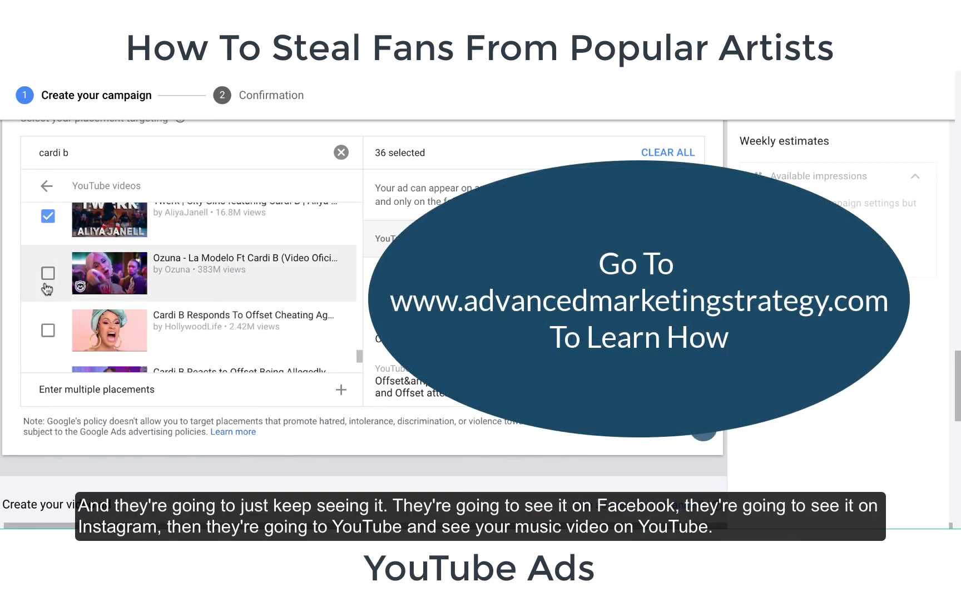
{"action": "left_click", "coordinate": [48, 274]}
{"action": "left_click", "coordinate": [47, 330]}
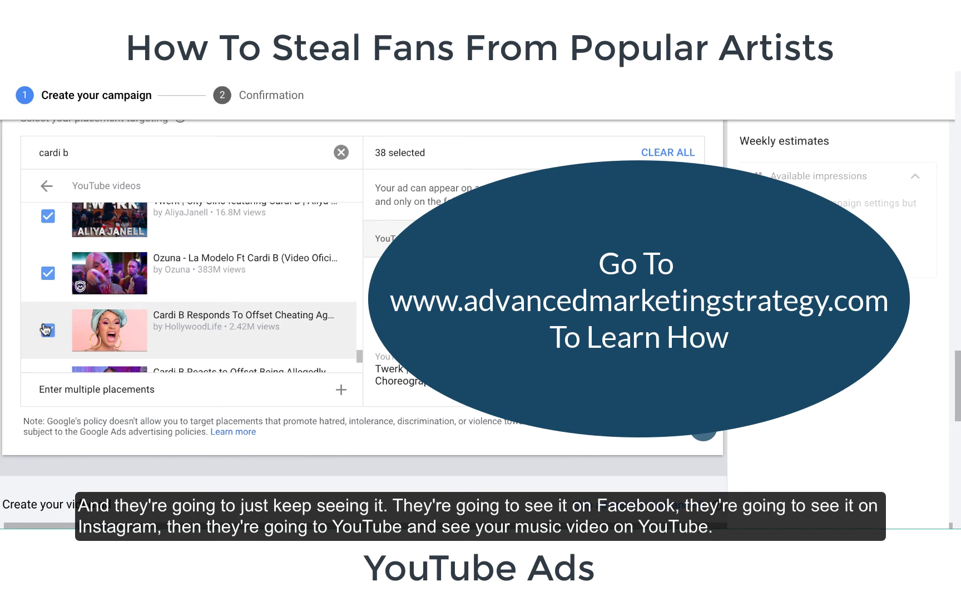
- Add The Real Daytime's "Cardi B Reacts to Offset" video and African Glitz TV's "Cardi B Messed Up Ghana Visit" as placements
{"action": "scroll", "coordinate": [47, 328], "scroll_direction": "down", "scroll_amount": 2}
{"action": "left_click", "coordinate": [48, 262]}
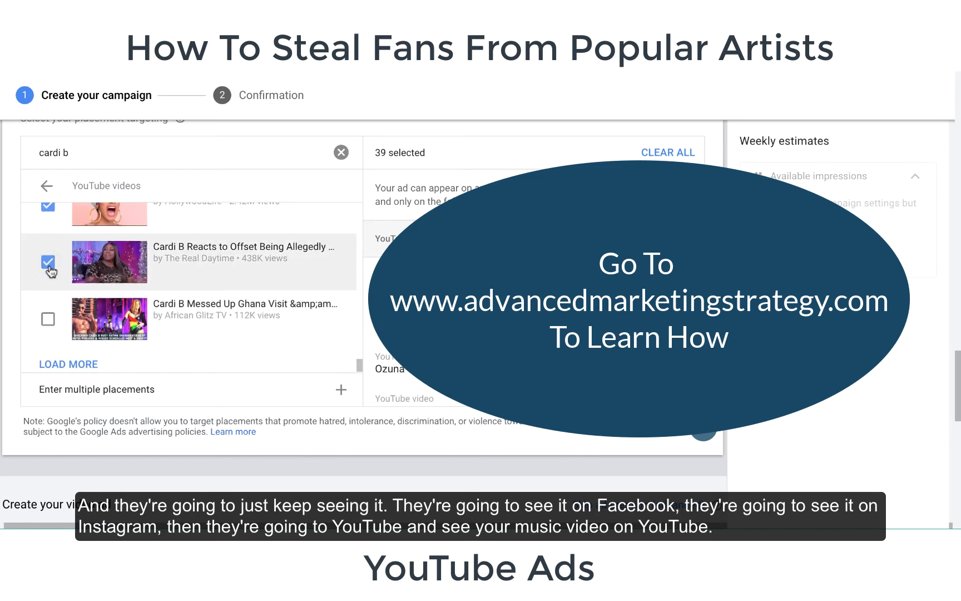
{"action": "left_click", "coordinate": [48, 319]}
- Load more videos and add "I Got My Nails Done By Cardi B's", "Cardi B Inspired Greta Gerwig's" and "CARDI B THREATENS KYLE FROM NEIGHBORHOOD TALK"
{"action": "scroll", "coordinate": [50, 319], "scroll_direction": "down", "scroll_amount": 2}
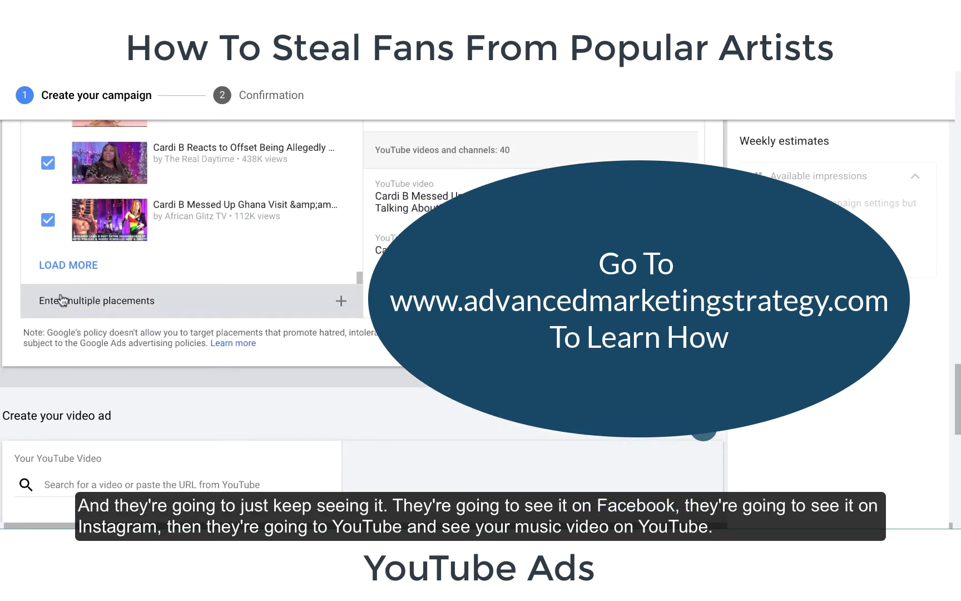
{"action": "left_click", "coordinate": [72, 270]}
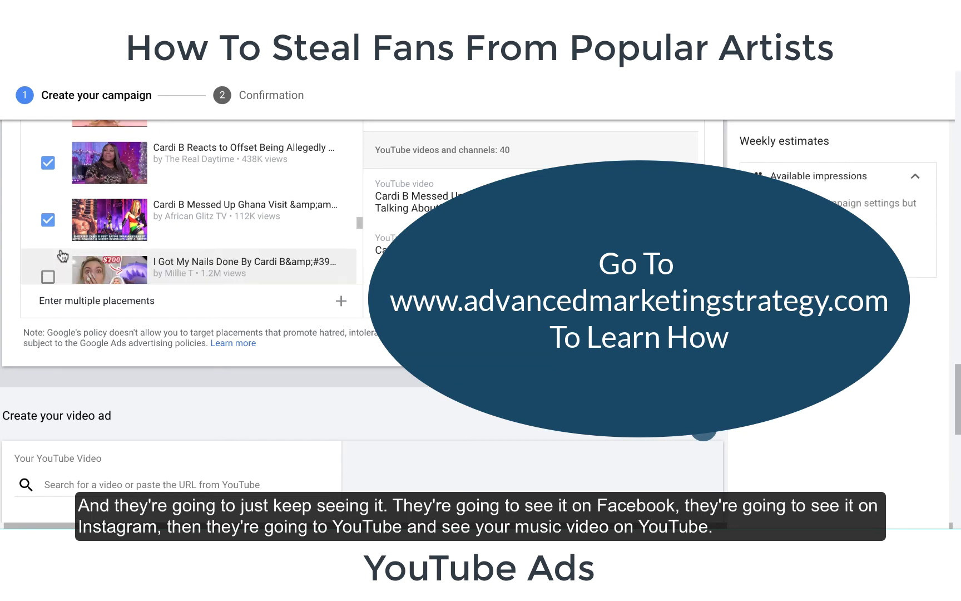
{"action": "scroll", "coordinate": [62, 256], "scroll_direction": "down", "scroll_amount": 2}
{"action": "left_click", "coordinate": [47, 205]}
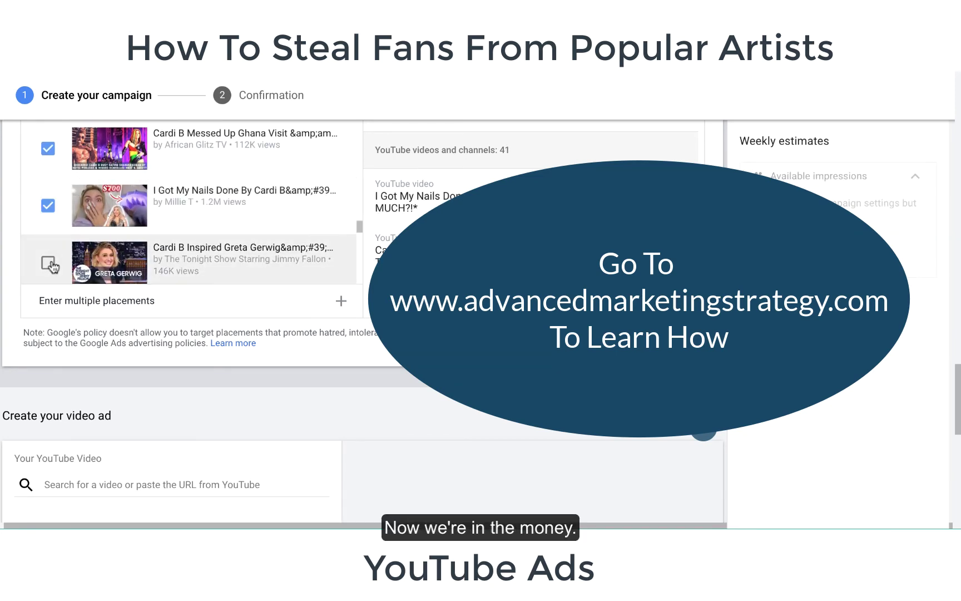
{"action": "left_click", "coordinate": [49, 263]}
{"action": "scroll", "coordinate": [49, 266], "scroll_direction": "down", "scroll_amount": 2}
{"action": "left_click", "coordinate": [48, 216]}
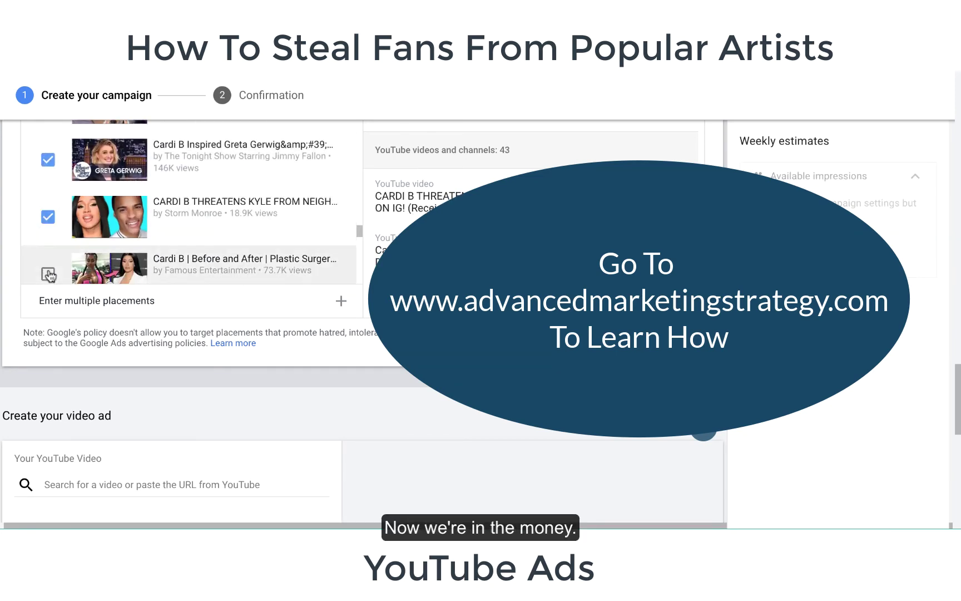
- Add "Before and After | Plastic Surgery Transformation", "Cardi B Surprises Little Sister Hennessy" and "Will Cardi B Keep Acting After 'Hustlers'?" as placements
{"action": "left_click", "coordinate": [48, 274]}
{"action": "scroll", "coordinate": [48, 273], "scroll_direction": "down", "scroll_amount": 2}
{"action": "left_click", "coordinate": [48, 200]}
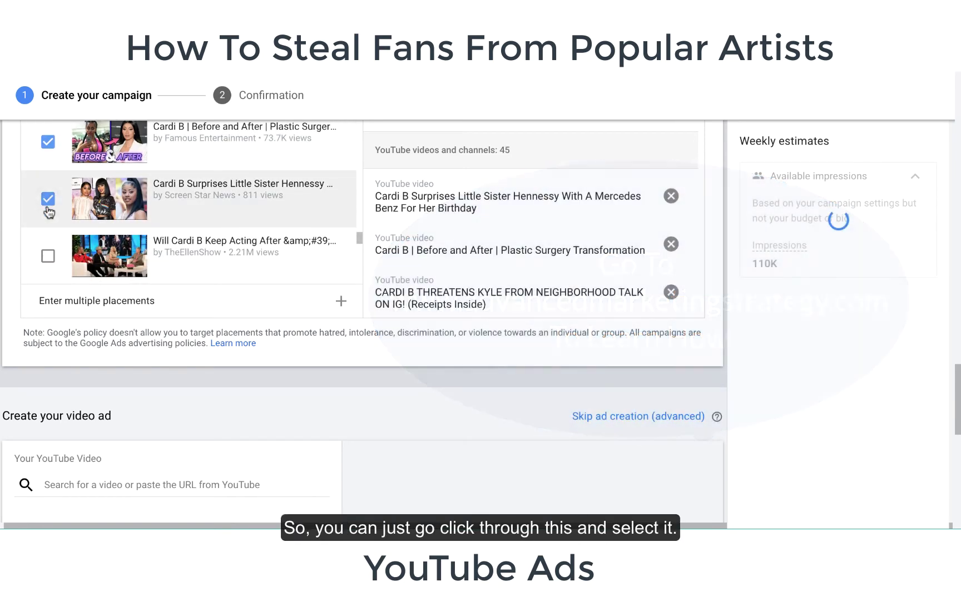
{"action": "left_click", "coordinate": [48, 256]}
- Search YouTube for "sign is the best" as the video for the ad and look through the matches
{"action": "scroll", "coordinate": [48, 252], "scroll_direction": "down", "scroll_amount": 10}
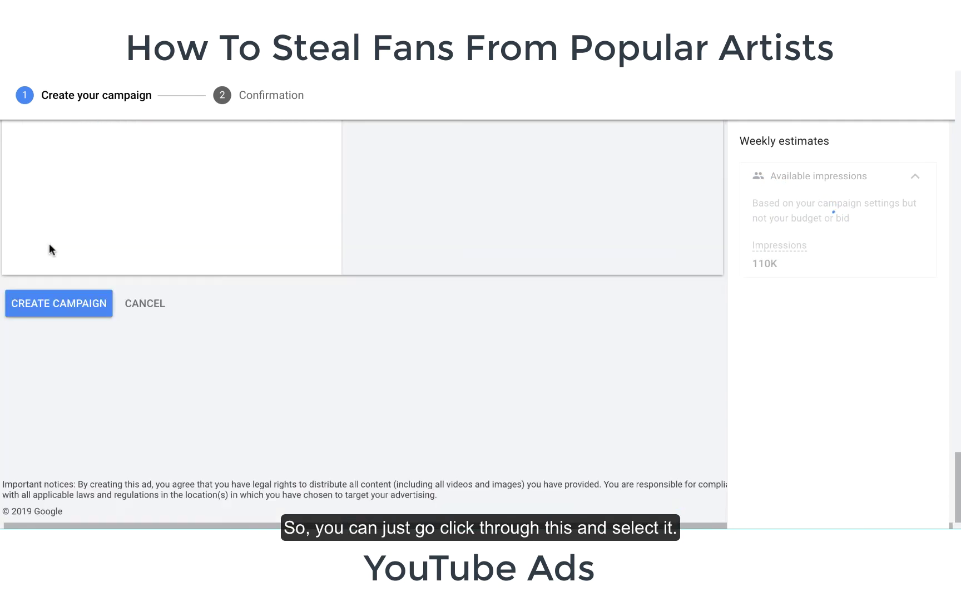
{"action": "scroll", "coordinate": [49, 236], "scroll_direction": "up", "scroll_amount": 8}
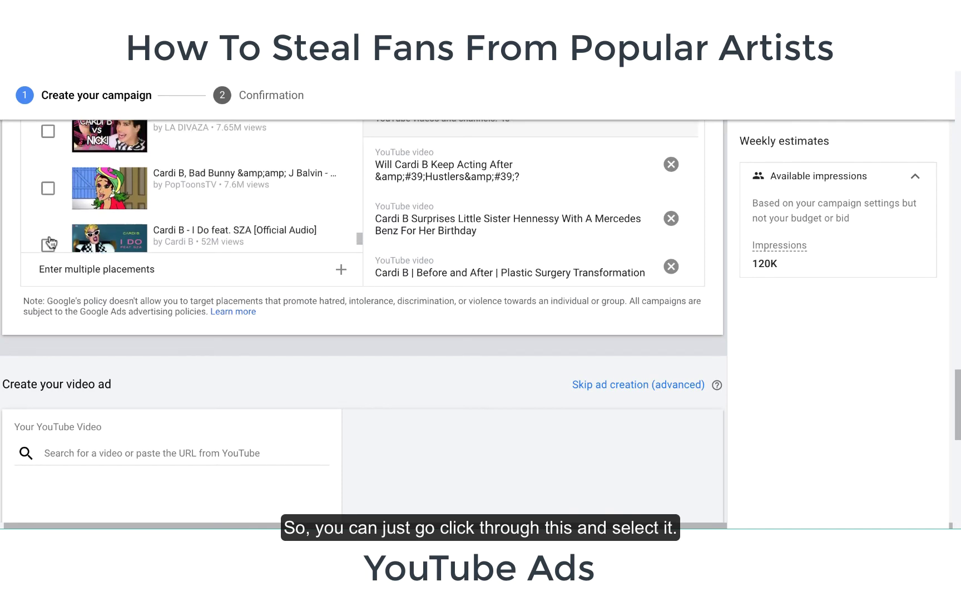
{"action": "scroll", "coordinate": [22, 244], "scroll_direction": "up", "scroll_amount": 4}
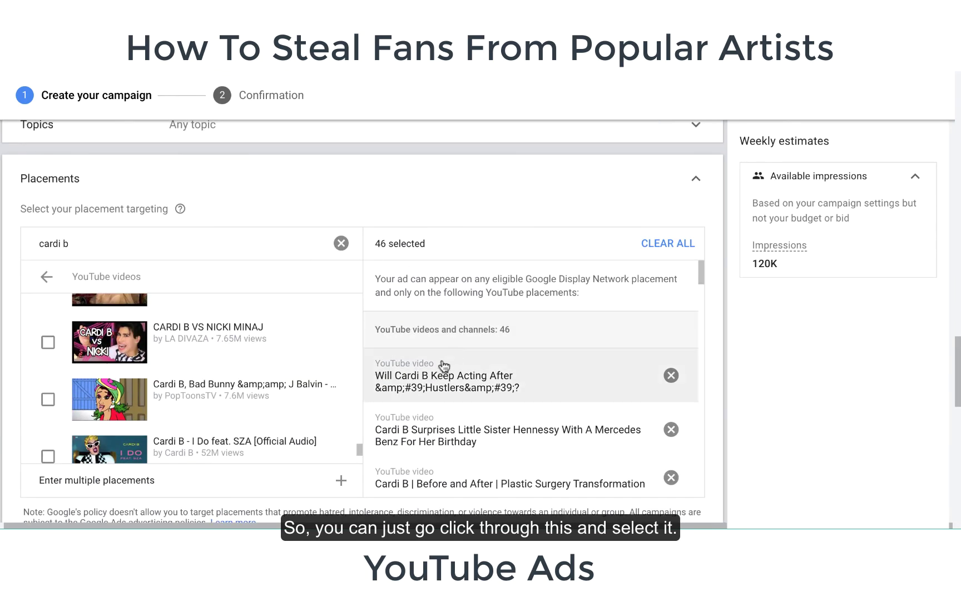
{"action": "scroll", "coordinate": [714, 355], "scroll_direction": "down", "scroll_amount": 1}
{"action": "scroll", "coordinate": [714, 354], "scroll_direction": "down", "scroll_amount": 7}
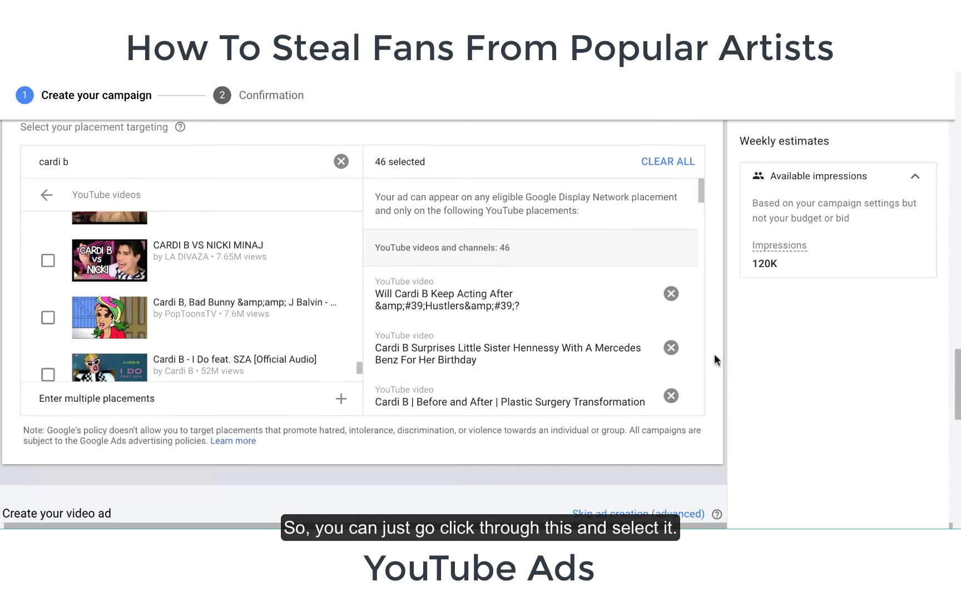
{"action": "scroll", "coordinate": [714, 356], "scroll_direction": "down", "scroll_amount": 1}
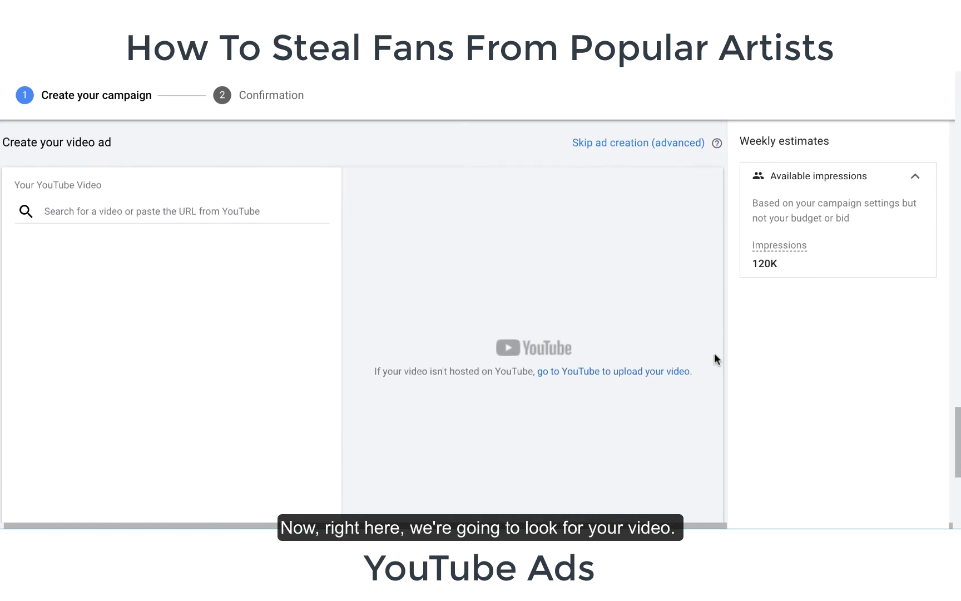
{"action": "left_click", "coordinate": [167, 192]}
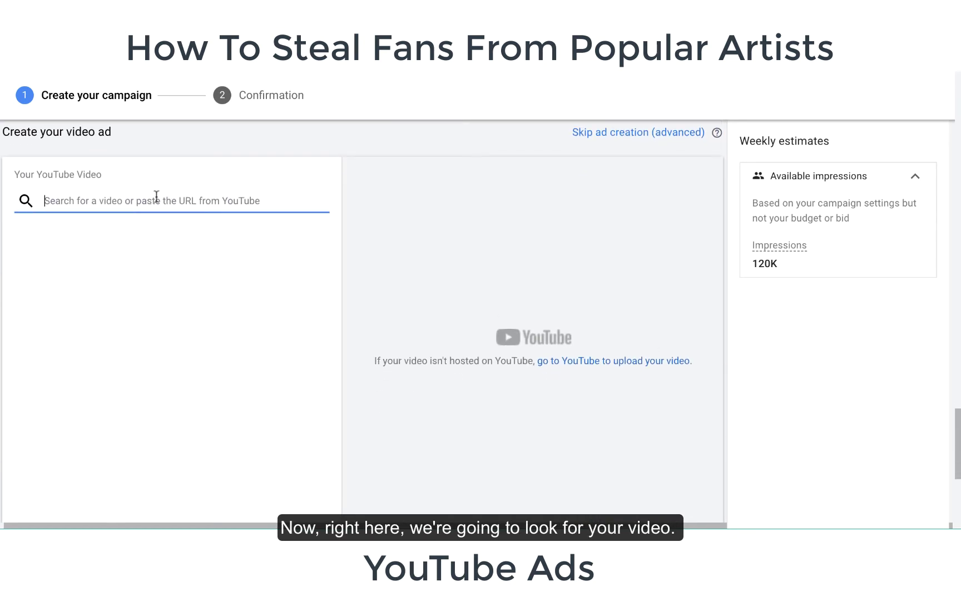
{"action": "type", "text": "r"}
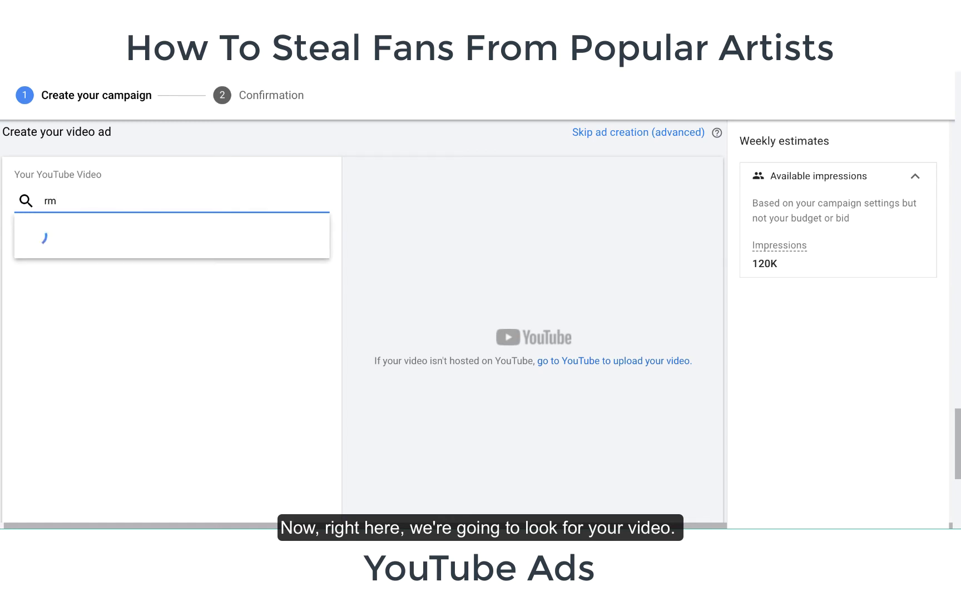
{"action": "type", "text": "m"}
{"action": "key", "text": "BackSpace"}
{"action": "key", "text": "BackSpace"}
{"action": "type", "text": "sign is the best"}
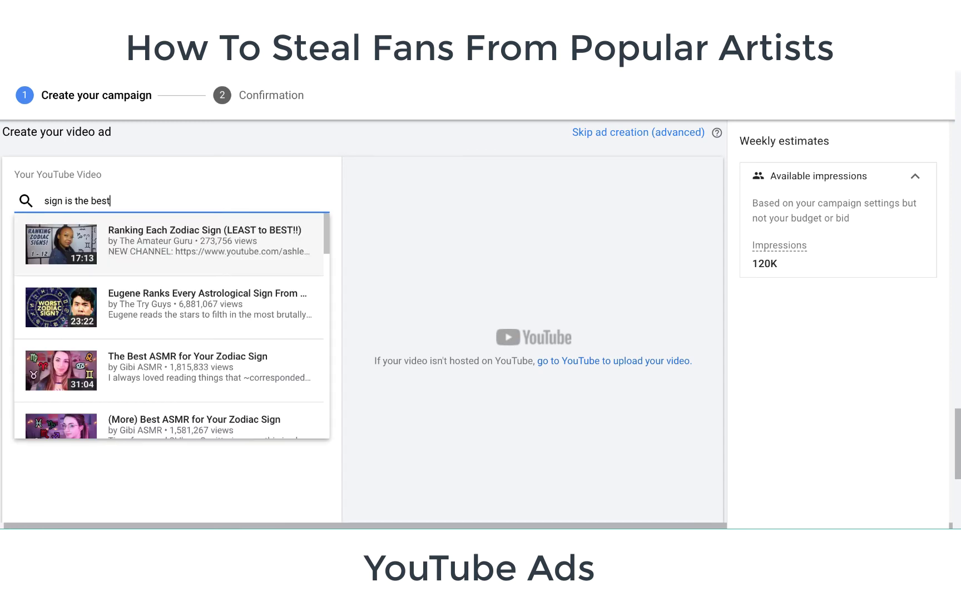
{"action": "scroll", "coordinate": [178, 334], "scroll_direction": "down", "scroll_amount": 10}
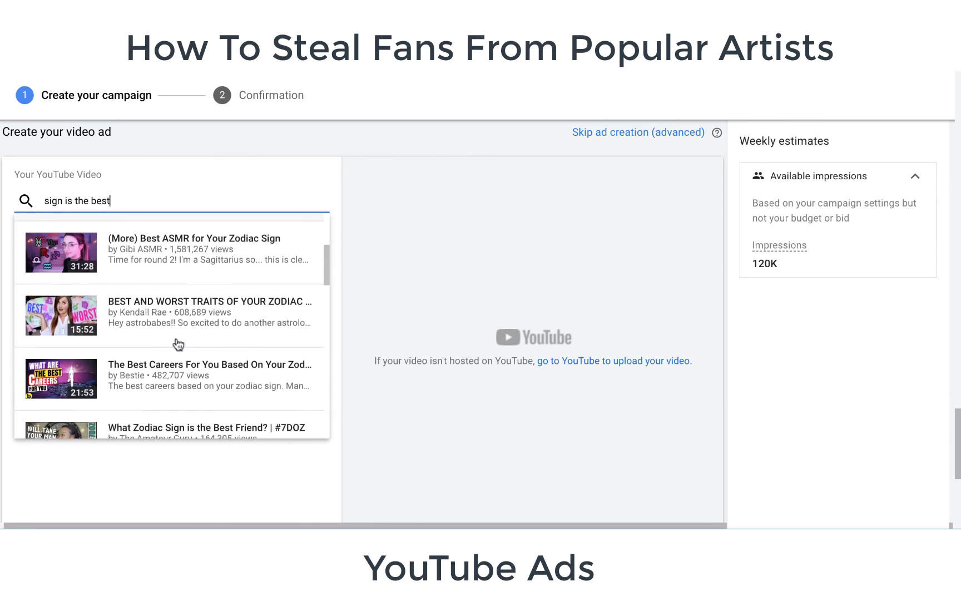
{"action": "scroll", "coordinate": [178, 345], "scroll_direction": "up", "scroll_amount": 10}
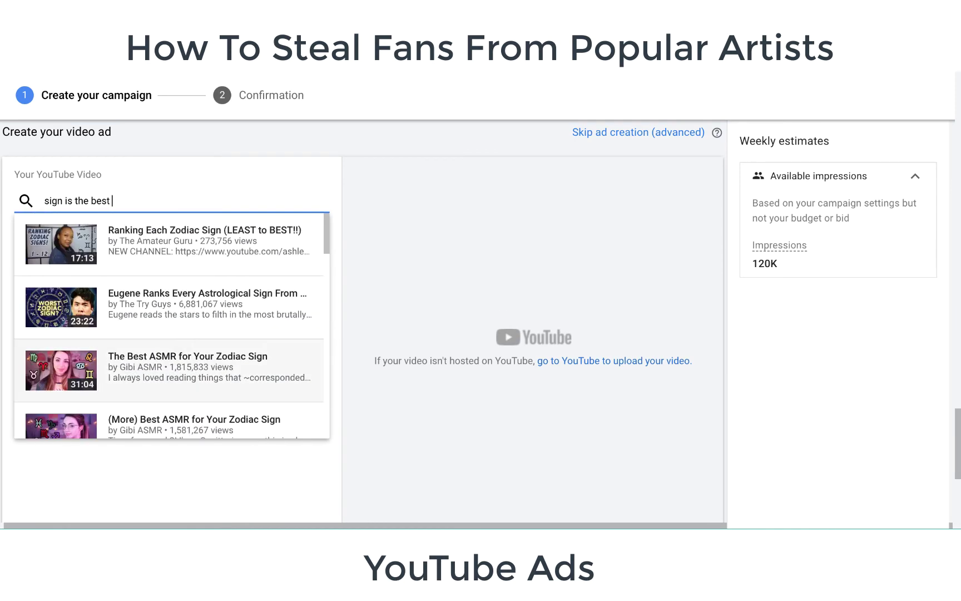
- Narrow the ad video search to "sign is the best rmithemusi" and look through the channel's videos
{"action": "type", "text": "rmithem"}
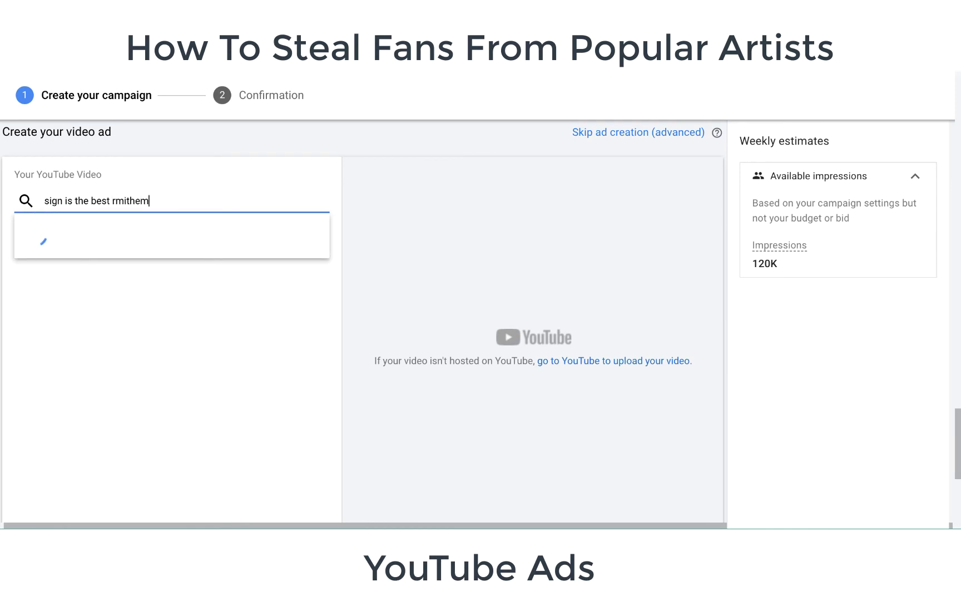
{"action": "type", "text": "u"}
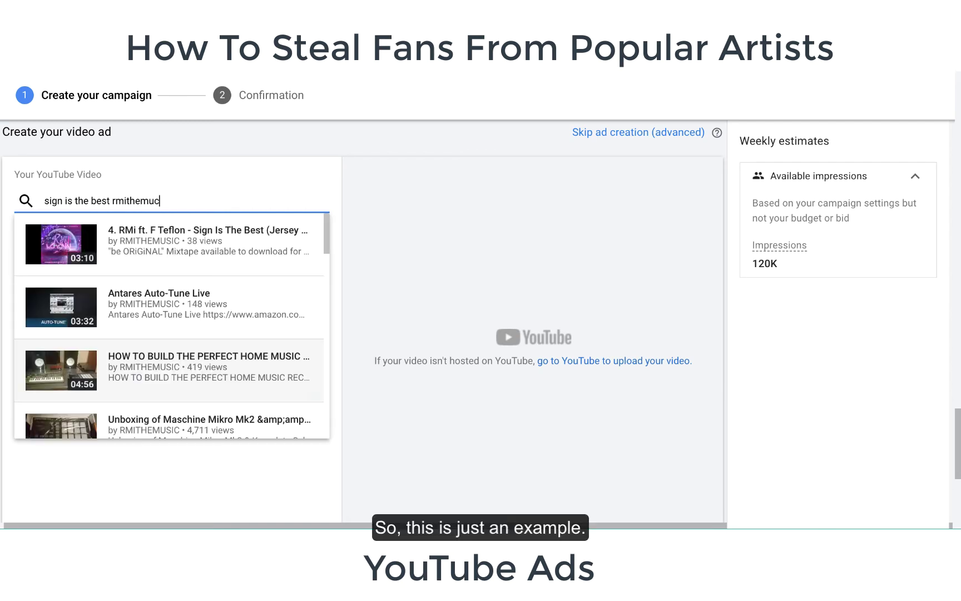
{"action": "type", "text": "si"}
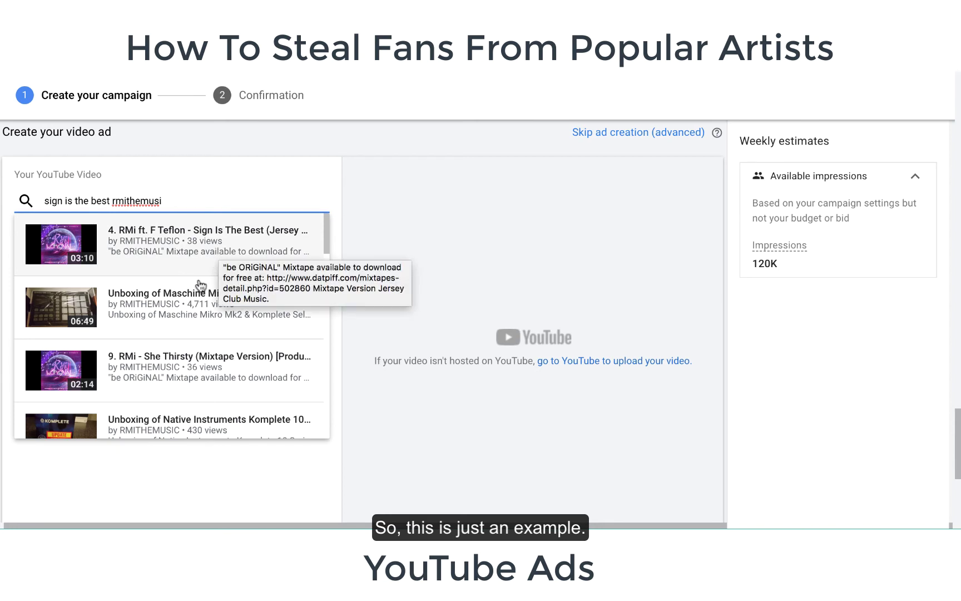
{"action": "scroll", "coordinate": [201, 285], "scroll_direction": "down", "scroll_amount": 5}
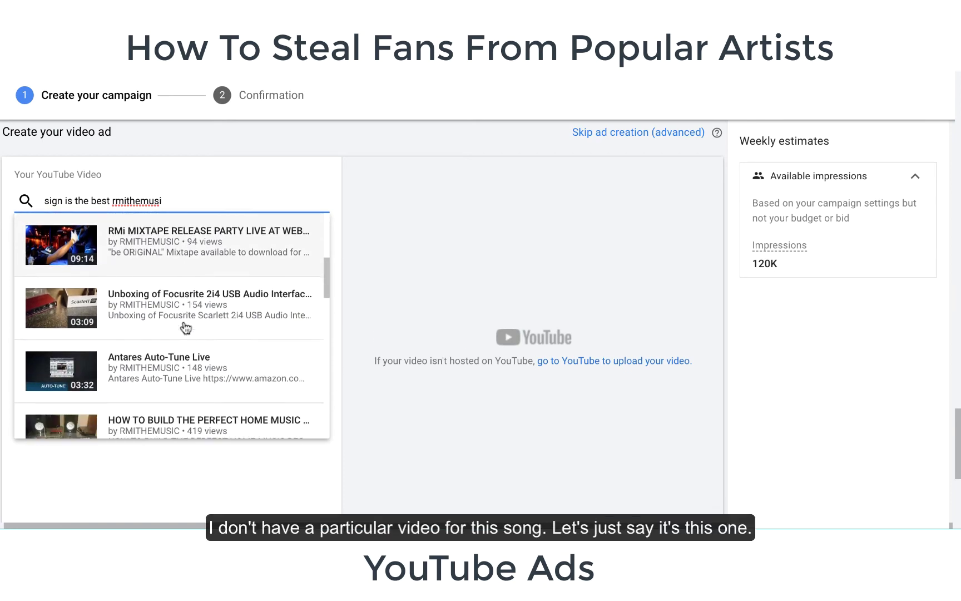
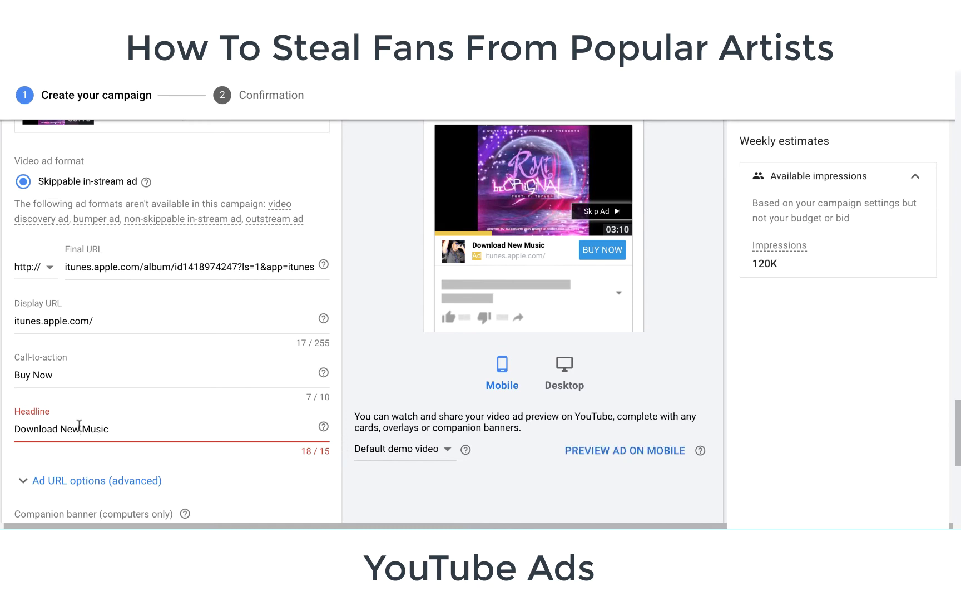
- Change the ad headline to "Download New Song"
{"action": "left_click_drag", "start_coordinate": [109, 427], "coordinate": [81, 425]}
{"action": "left_click_drag", "start_coordinate": [85, 428], "coordinate": [58, 428]}
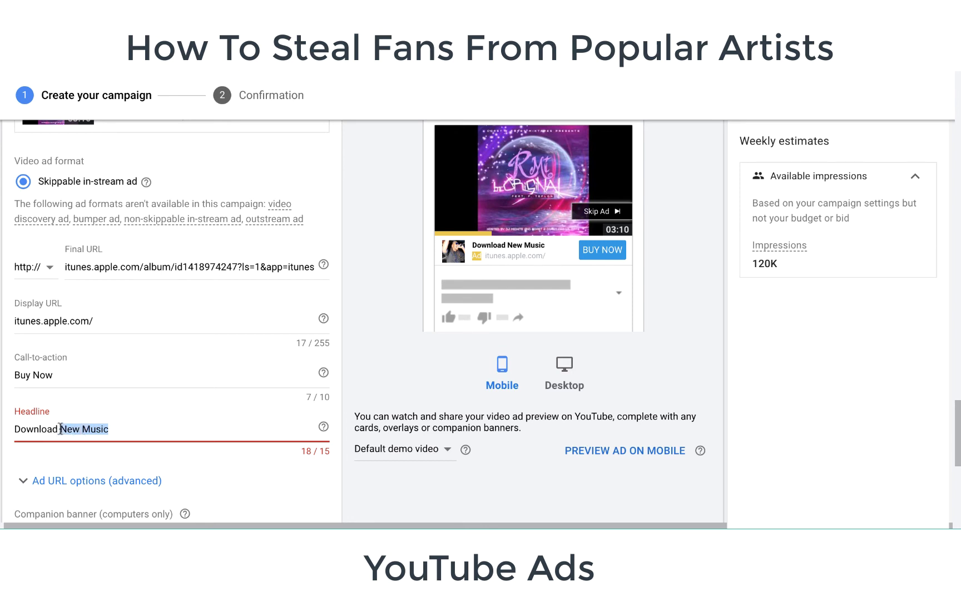
{"action": "left_click", "coordinate": [108, 428]}
{"action": "key", "text": "BackSpace"}
{"action": "key", "text": "BackSpace"}
{"action": "key", "text": "BackSpace"}
{"action": "key", "text": "BackSpace"}
{"action": "key", "text": "BackSpace"}
{"action": "key", "text": "BackSpace"}
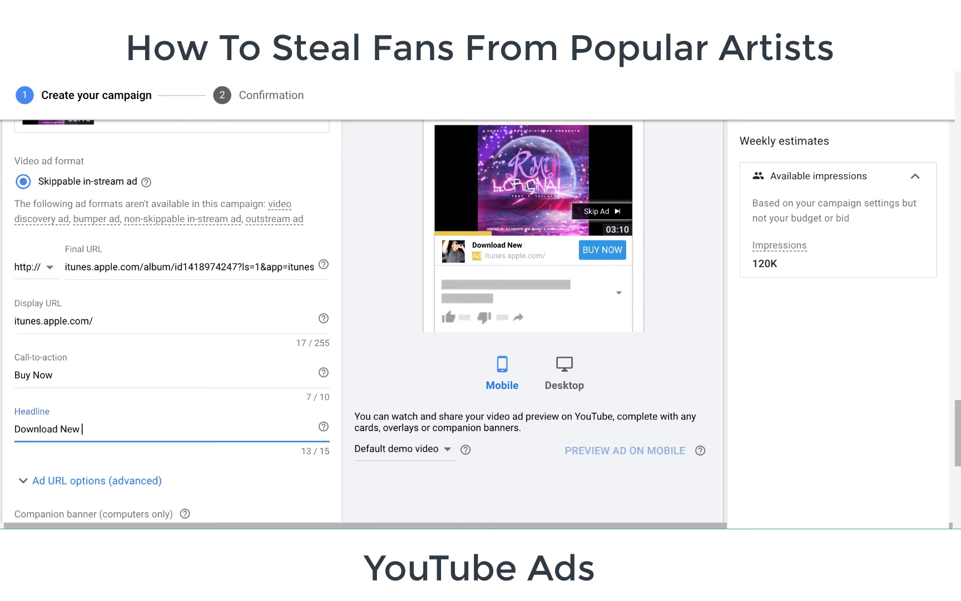
{"action": "type", "text": "Song"}
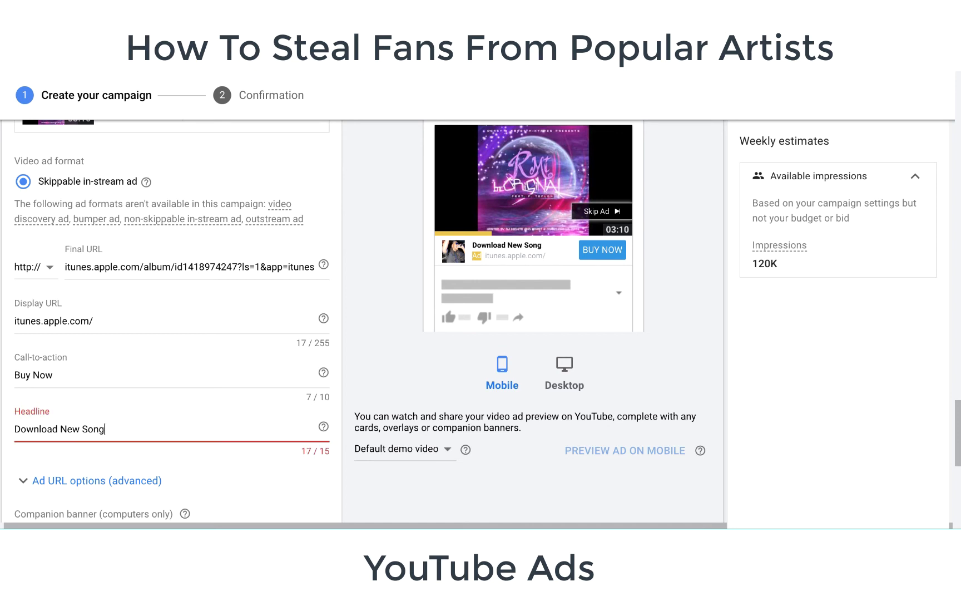
- Replace the ad headline with the call to action "Click The Link"
{"action": "key", "text": "BackSpace"}
{"action": "key", "text": "BackSpace"}
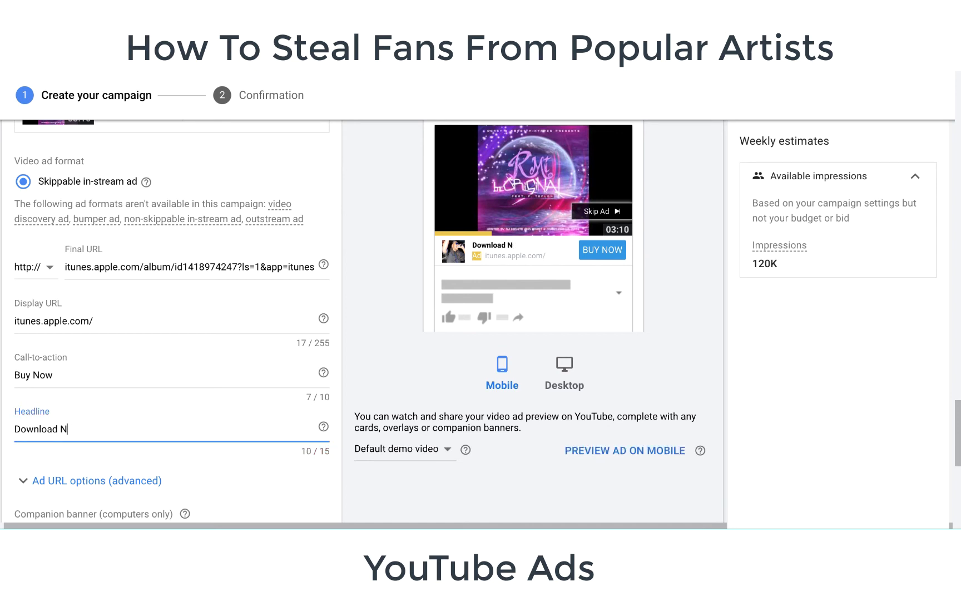
{"action": "key", "text": "BackSpace"}
{"action": "key", "text": "BackSpace"}
{"action": "key", "text": "BackSpace"}
{"action": "key", "text": "BackSpace"}
{"action": "key", "text": "BackSpace"}
{"action": "key", "text": "BackSpace"}
{"action": "key", "text": "BackSpace"}
{"action": "key", "text": "BackSpace"}
{"action": "type", "text": "Click The Link"}
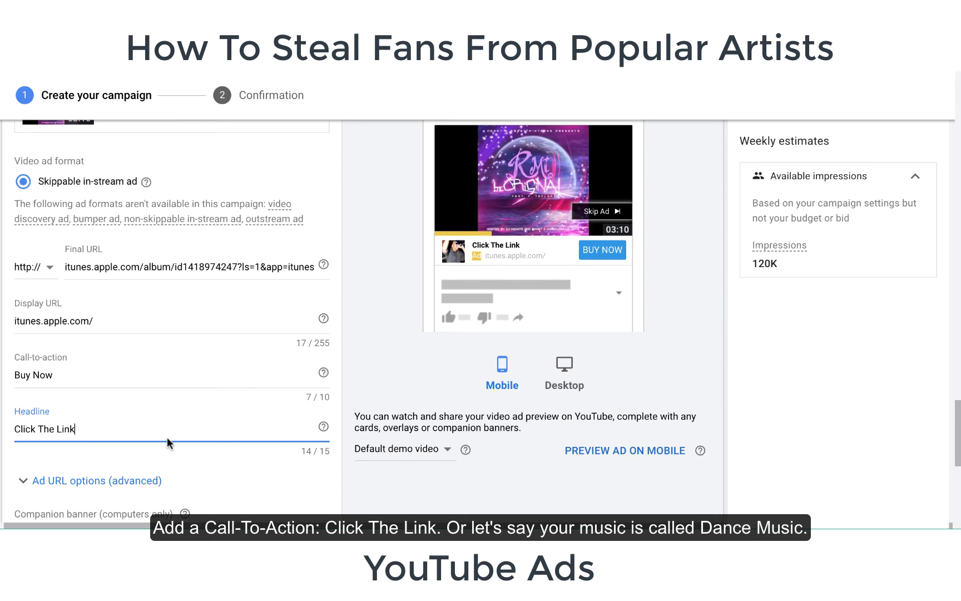
- Replace the ad headline with the song title "Dance Music"
{"action": "key", "text": "BackSpace"}
{"action": "key", "text": "BackSpace"}
{"action": "key", "text": "BackSpace"}
{"action": "key", "text": "BackSpace"}
{"action": "key", "text": "BackSpace"}
{"action": "key", "text": "BackSpace"}
{"action": "key", "text": "BackSpace"}
{"action": "key", "text": "BackSpace"}
{"action": "key", "text": "BackSpace"}
{"action": "key", "text": "BackSpace"}
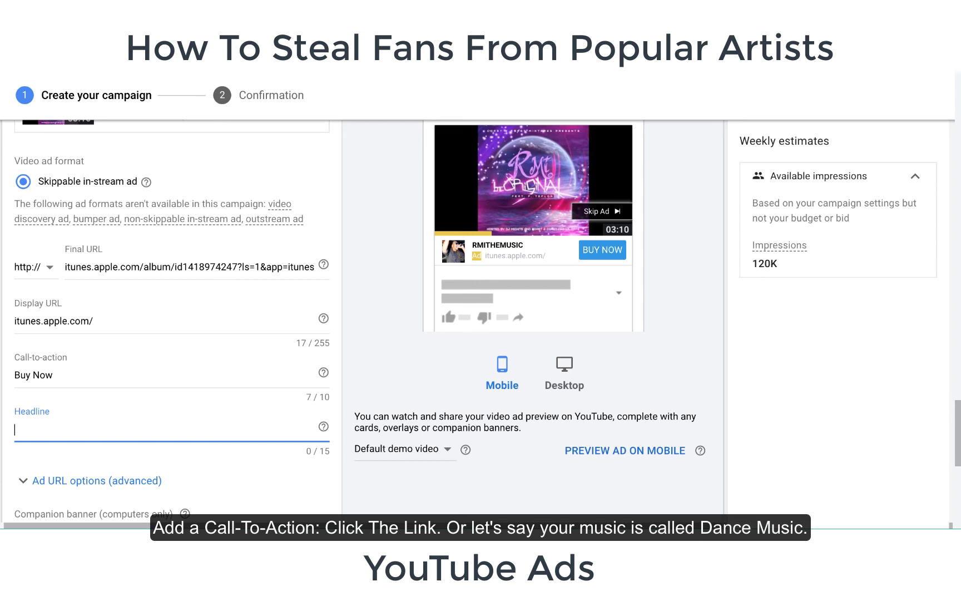
{"action": "type", "text": "Danc"}
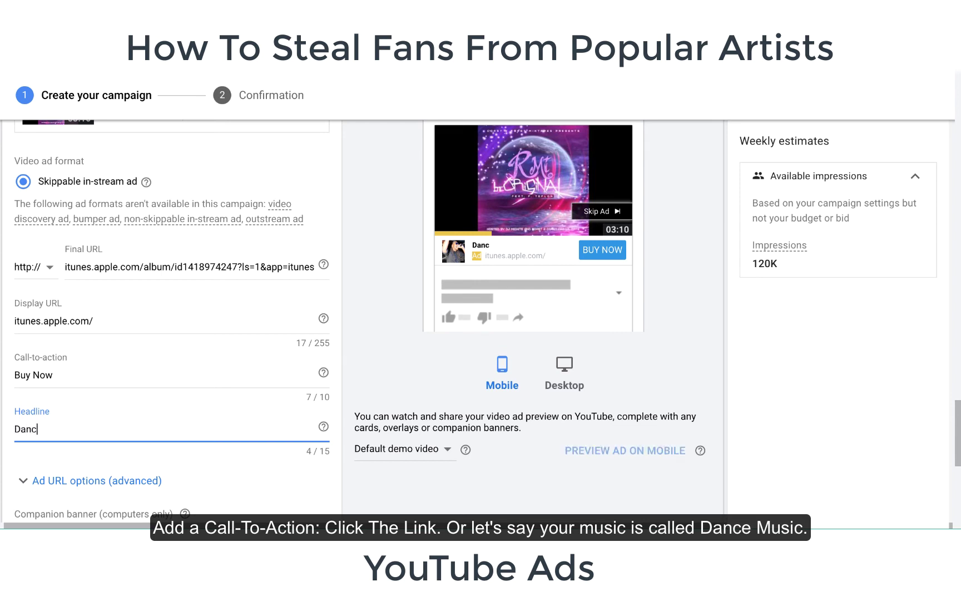
{"action": "type", "text": "e Musi"}
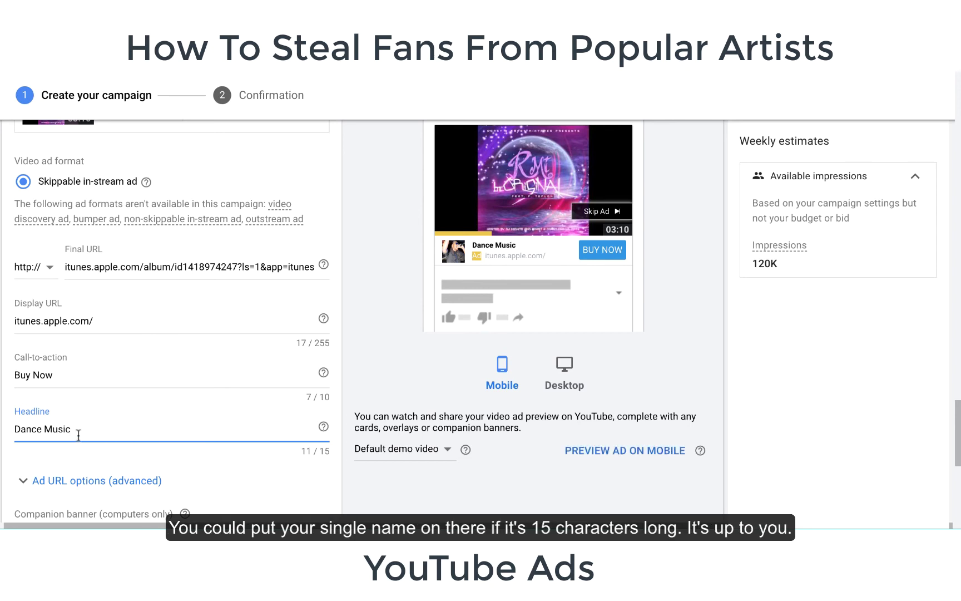
{"action": "type", "text": "c"}
- Clear the ad headline completely
{"action": "key", "text": "BackSpace"}
{"action": "key", "text": "BackSpace"}
{"action": "key", "text": "BackSpace"}
{"action": "key", "text": "BackSpace"}
{"action": "key", "text": "BackSpace"}
{"action": "key", "text": "BackSpace"}
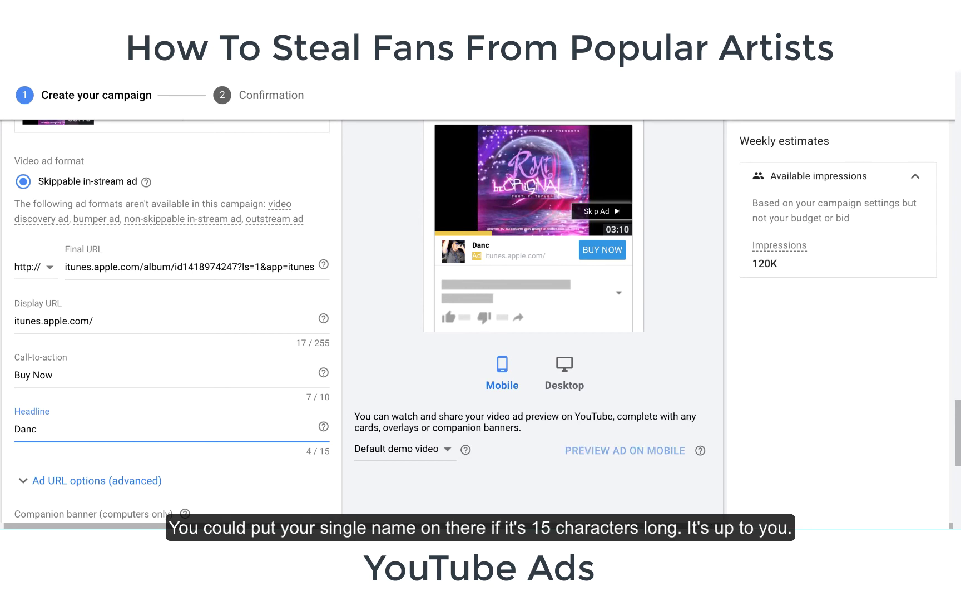
{"action": "key", "text": "BackSpace"}
{"action": "key", "text": "BackSpace"}
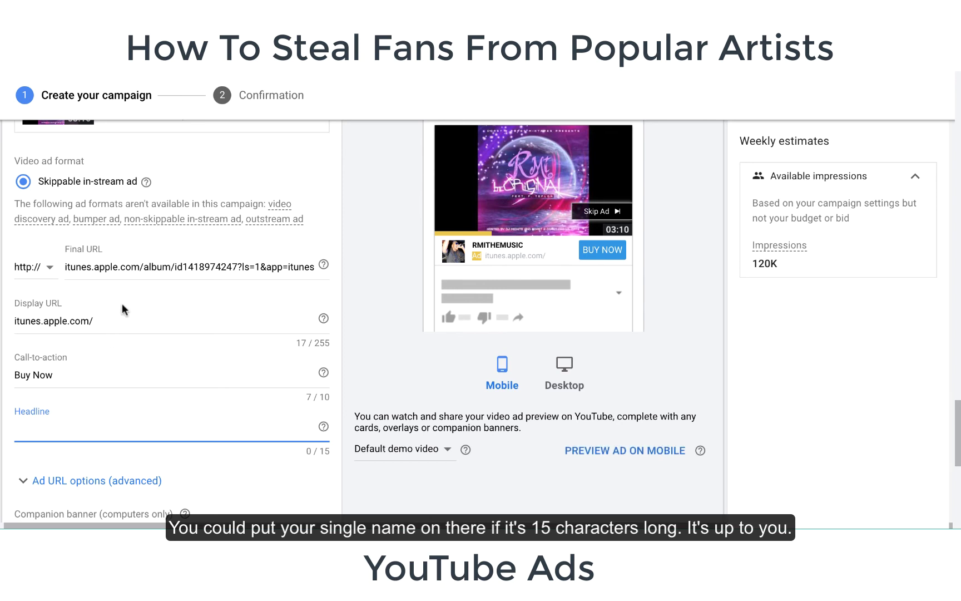
- Set the companion banner to use an uploaded image and check the ad's mobile preview
{"action": "scroll", "coordinate": [122, 305], "scroll_direction": "down", "scroll_amount": 5}
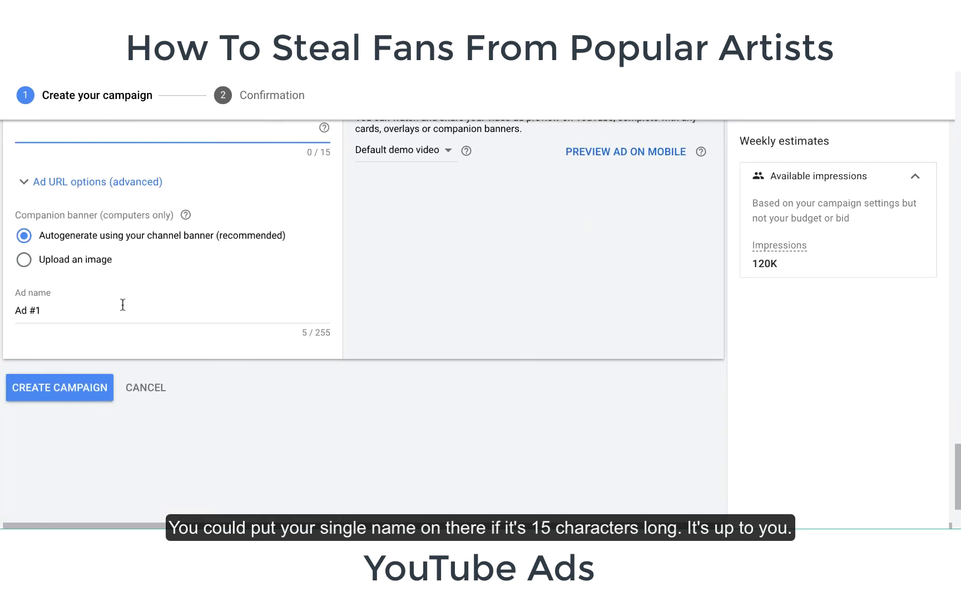
{"action": "scroll", "coordinate": [121, 306], "scroll_direction": "up", "scroll_amount": 1}
{"action": "scroll", "coordinate": [71, 309], "scroll_direction": "up", "scroll_amount": 4}
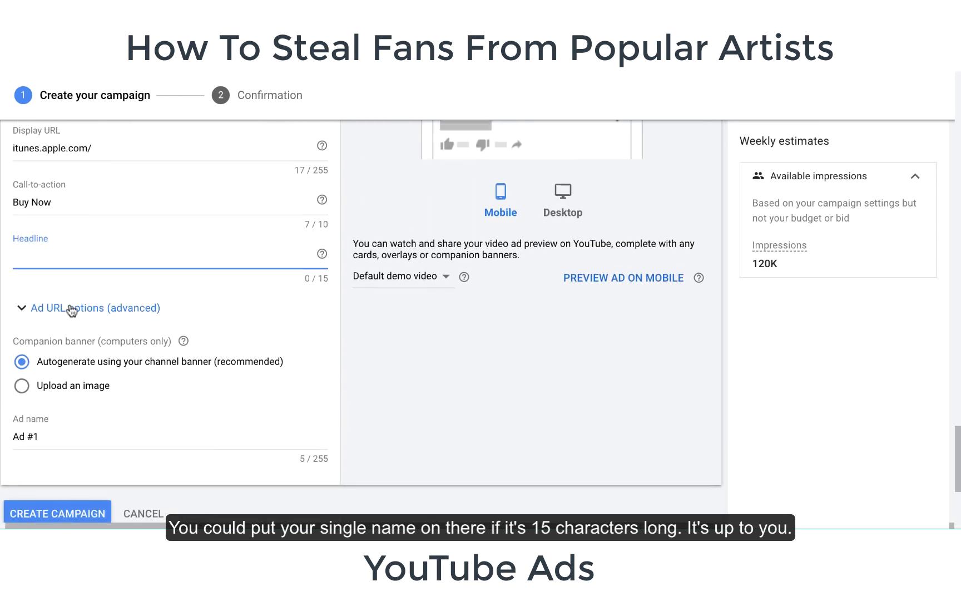
{"action": "scroll", "coordinate": [69, 303], "scroll_direction": "down", "scroll_amount": 3}
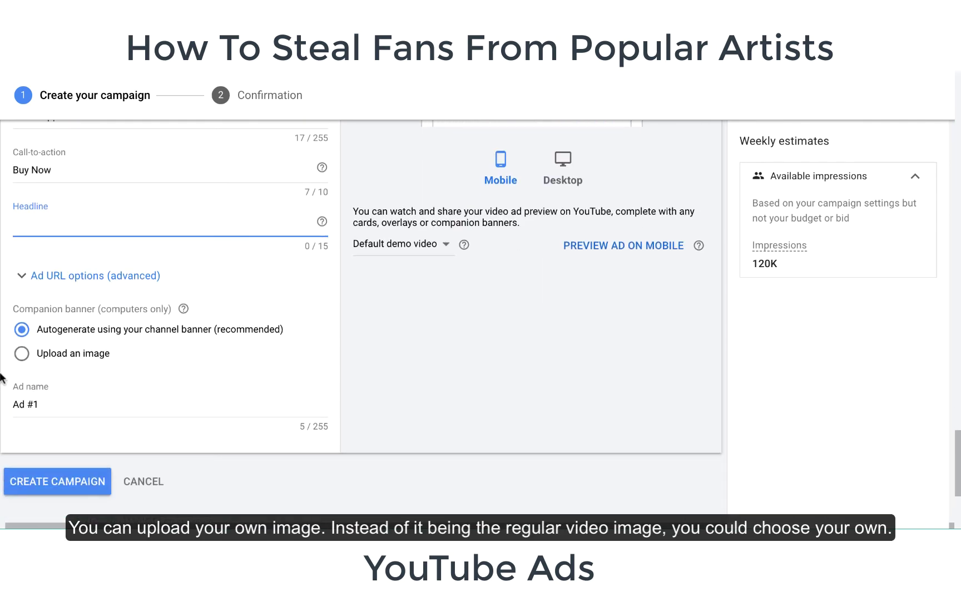
{"action": "left_click", "coordinate": [22, 353]}
{"action": "scroll", "coordinate": [238, 367], "scroll_direction": "up", "scroll_amount": 6}
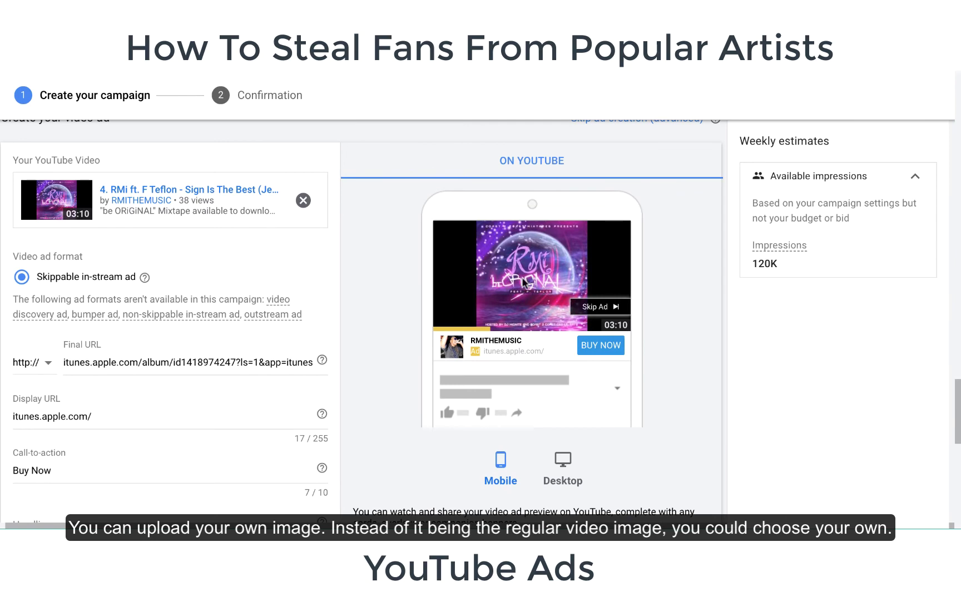
{"action": "scroll", "coordinate": [516, 308], "scroll_direction": "down", "scroll_amount": 2}
{"action": "scroll", "coordinate": [515, 309], "scroll_direction": "down", "scroll_amount": 8}
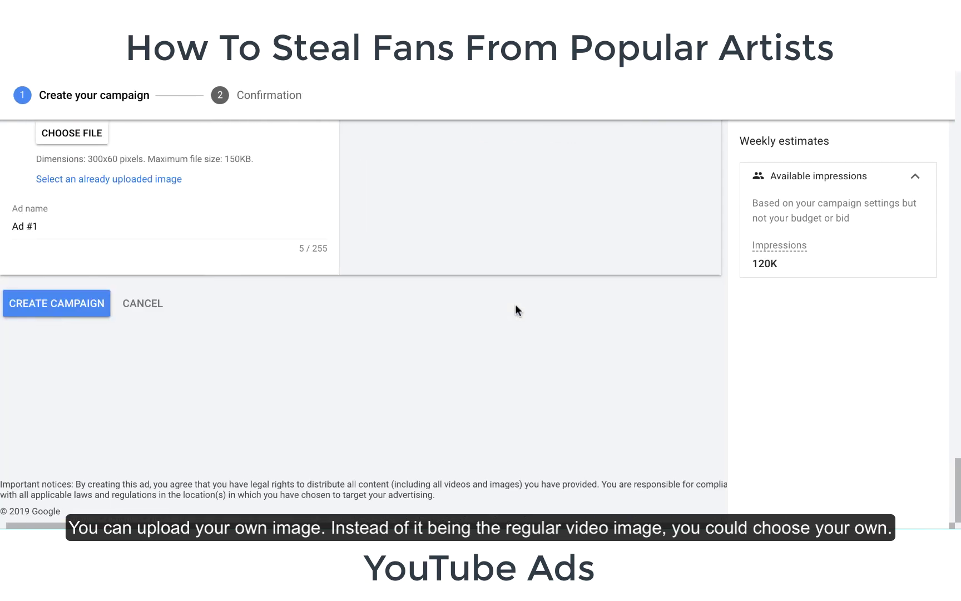
- Try to upload the image "My Post (7).jpg" as the ad's companion banner
{"action": "scroll", "coordinate": [128, 193], "scroll_direction": "up", "scroll_amount": 3}
{"action": "left_click", "coordinate": [98, 268]}
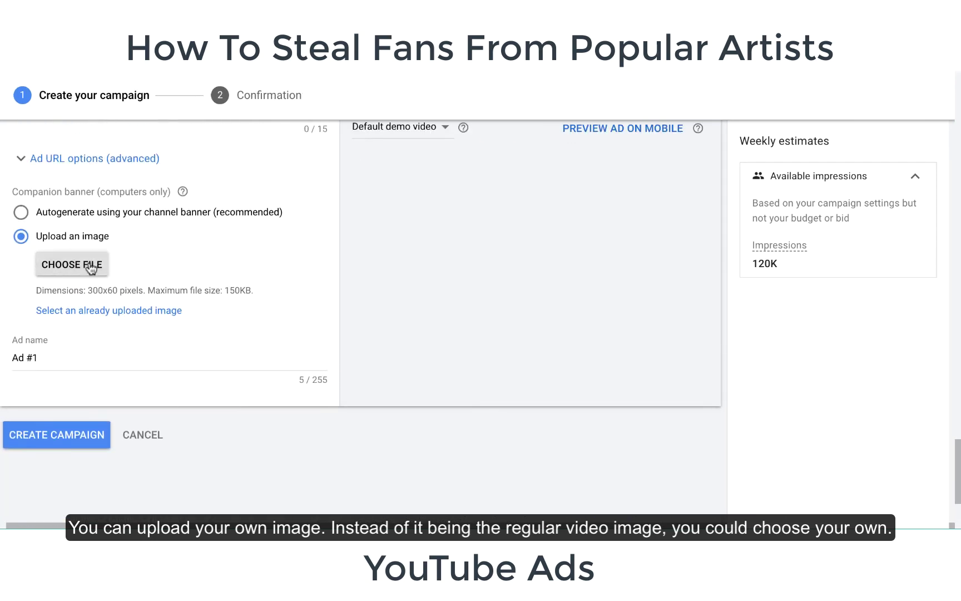
{"action": "scroll", "coordinate": [501, 111], "scroll_direction": "down", "scroll_amount": 10}
{"action": "scroll", "coordinate": [522, 127], "scroll_direction": "down", "scroll_amount": 15}
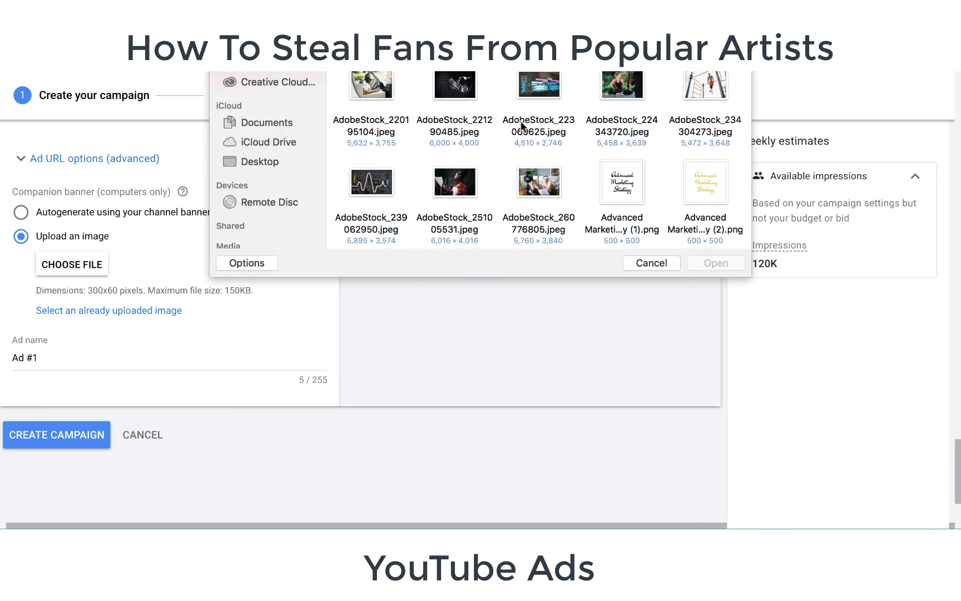
{"action": "scroll", "coordinate": [521, 120], "scroll_direction": "down", "scroll_amount": 15}
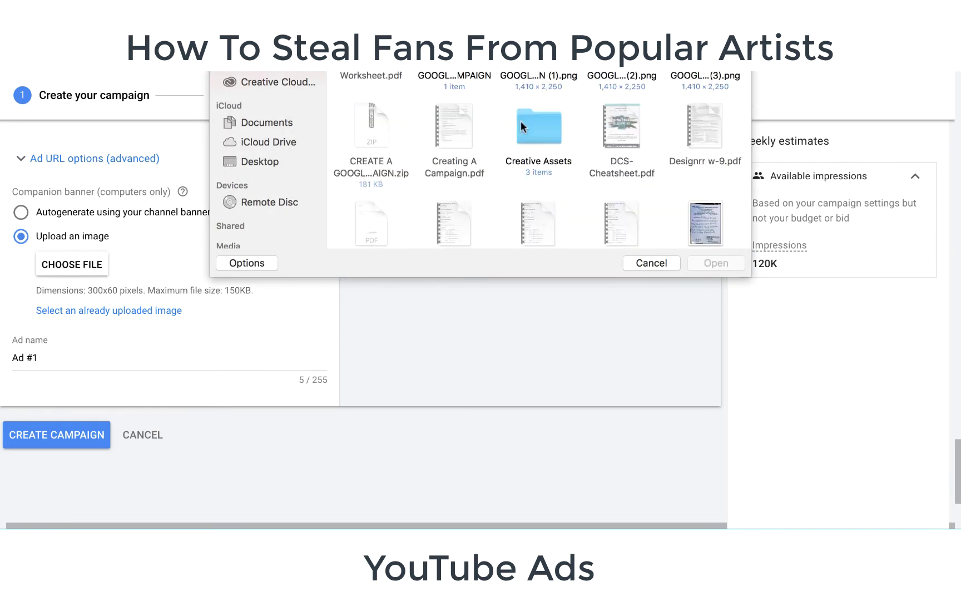
{"action": "scroll", "coordinate": [521, 122], "scroll_direction": "down", "scroll_amount": 15}
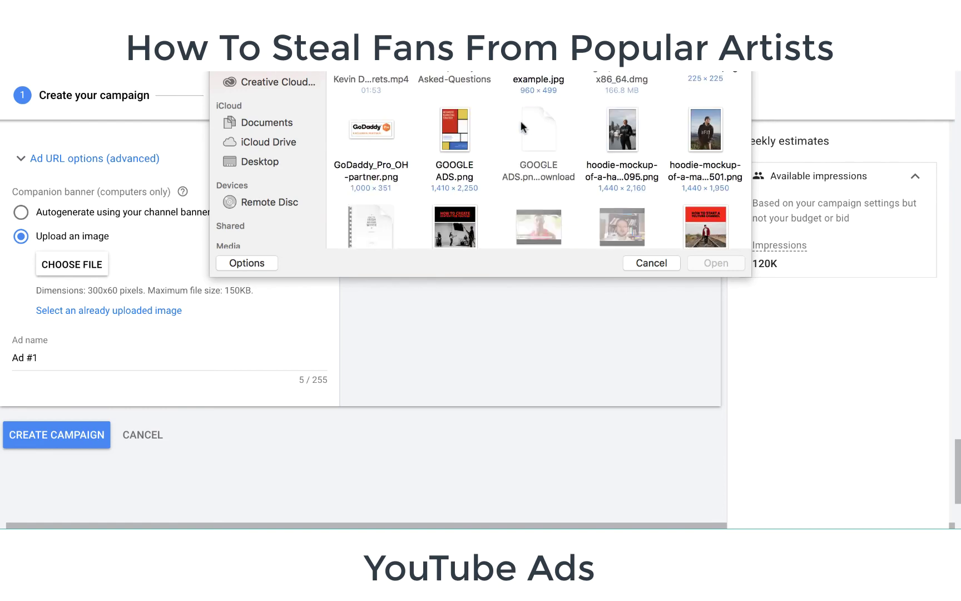
{"action": "scroll", "coordinate": [521, 124], "scroll_direction": "down", "scroll_amount": 5}
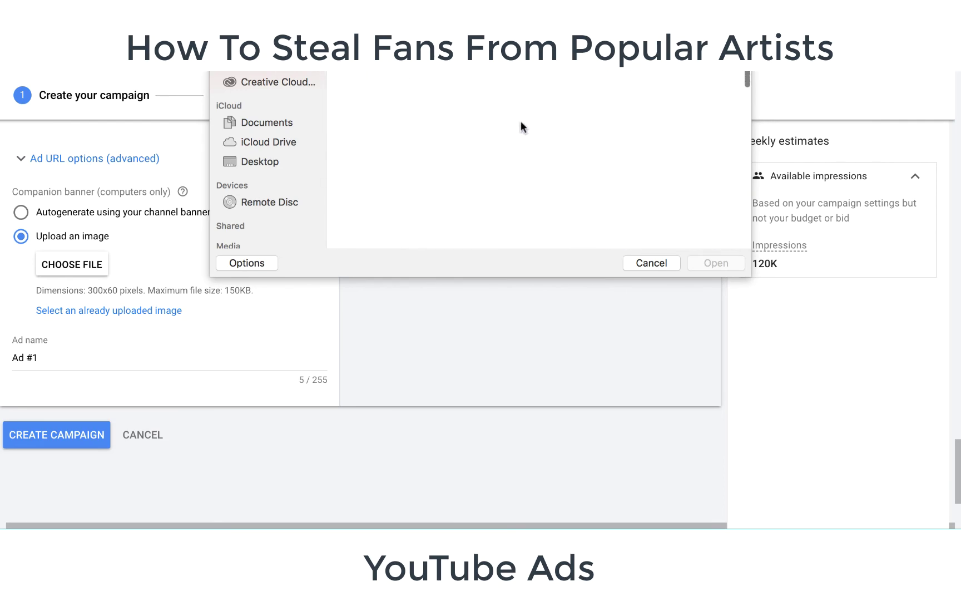
{"action": "scroll", "coordinate": [520, 120], "scroll_direction": "down", "scroll_amount": 10}
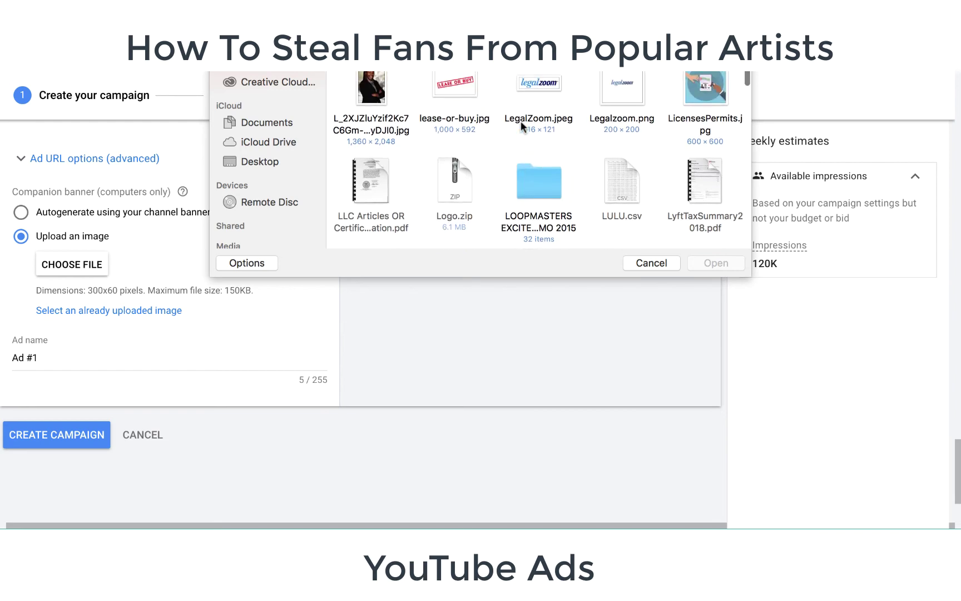
{"action": "scroll", "coordinate": [520, 121], "scroll_direction": "down", "scroll_amount": 8}
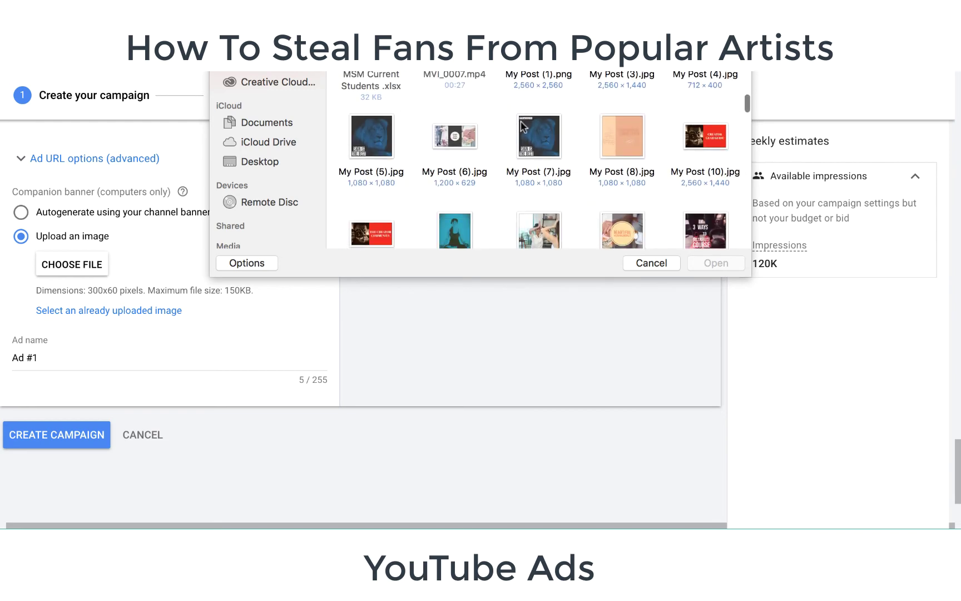
{"action": "left_click", "coordinate": [377, 136]}
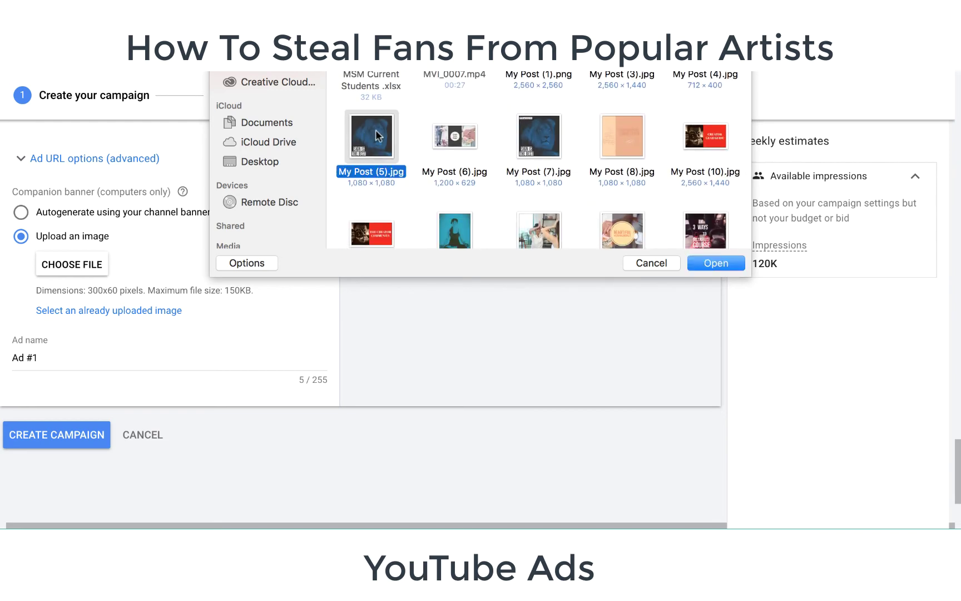
{"action": "double_click", "coordinate": [530, 140]}
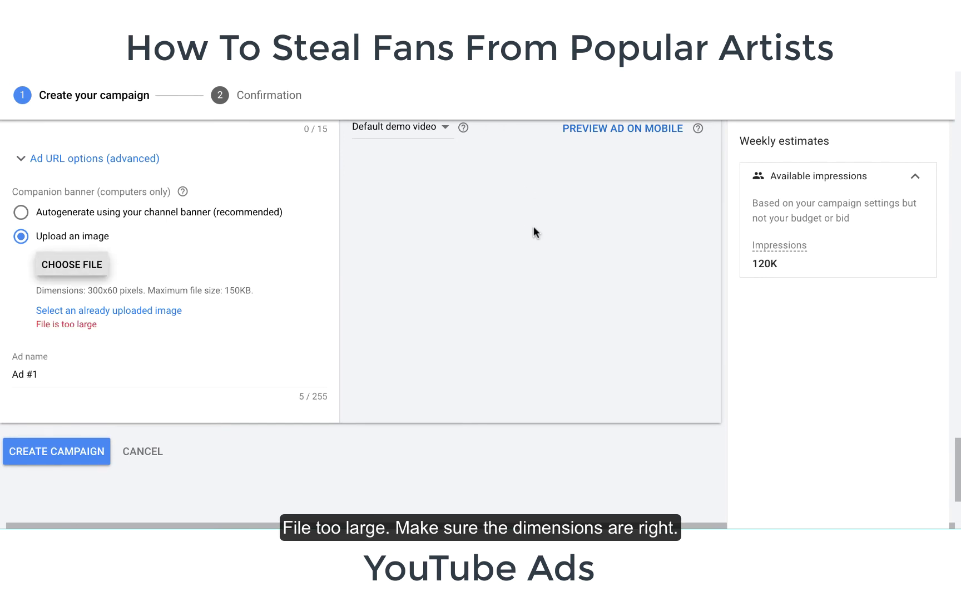
- Set the companion banner to autogenerate using the channel banner
{"action": "scroll", "coordinate": [533, 227], "scroll_direction": "up", "scroll_amount": 2}
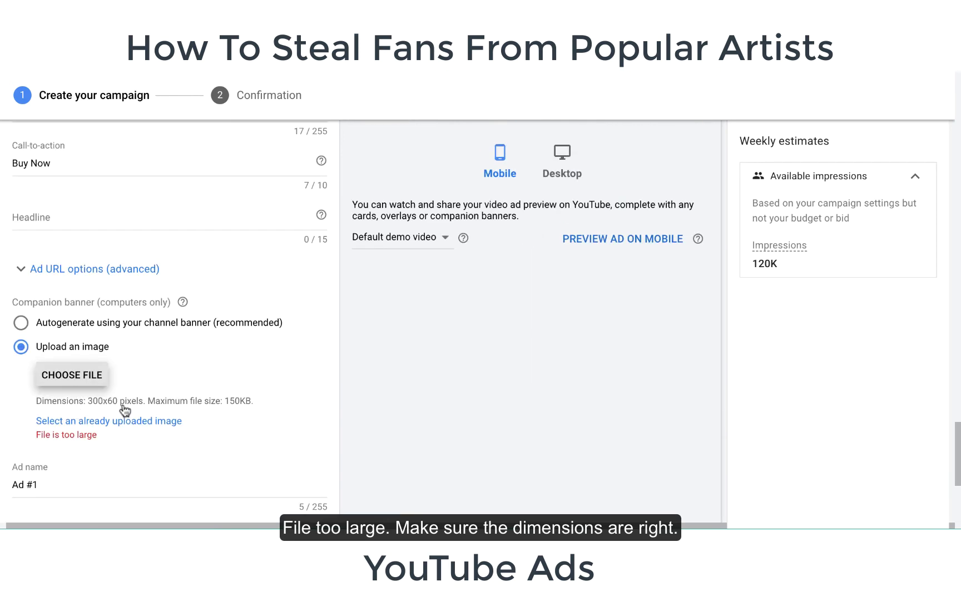
{"action": "left_click", "coordinate": [21, 323]}
{"action": "left_click", "coordinate": [22, 347]}
{"action": "left_click", "coordinate": [20, 323]}
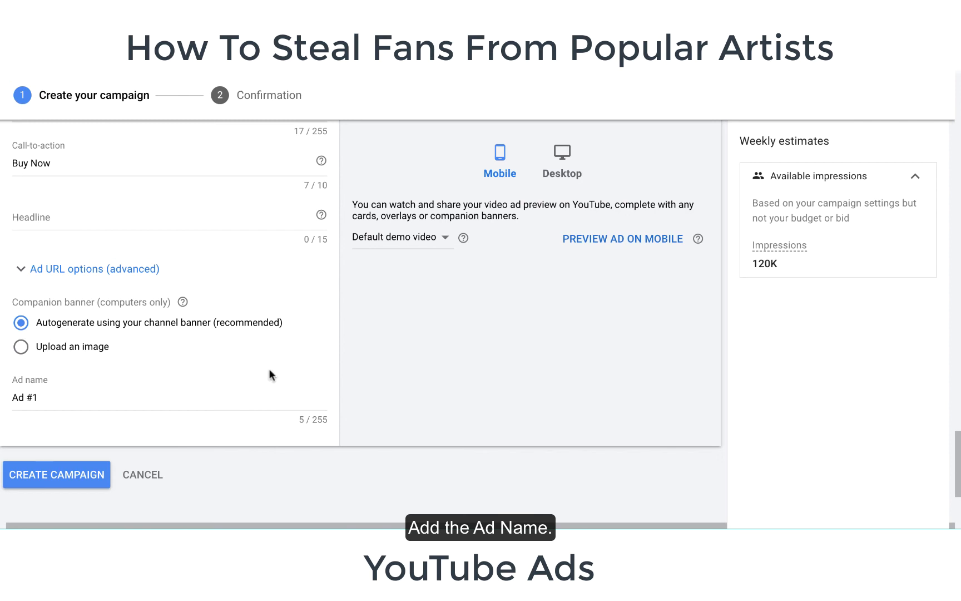
- Replace the ad name with "Sign Is Best Ad"
{"action": "scroll", "coordinate": [274, 371], "scroll_direction": "down", "scroll_amount": 3}
{"action": "left_click_drag", "start_coordinate": [75, 333], "coordinate": [1, 321]}
{"action": "key", "text": "BackSpace"}
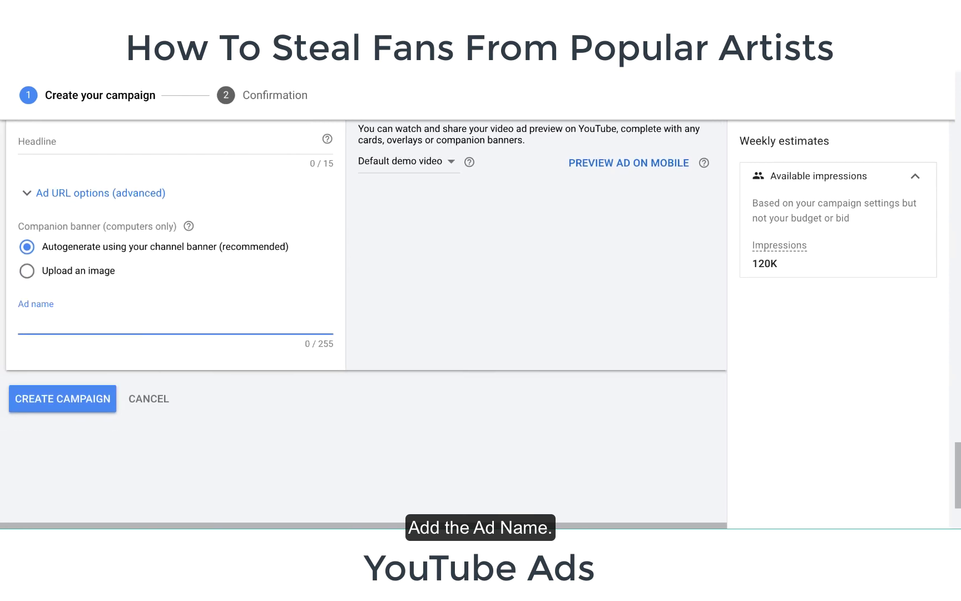
{"action": "type", "text": "Sign Is Best Ad"}
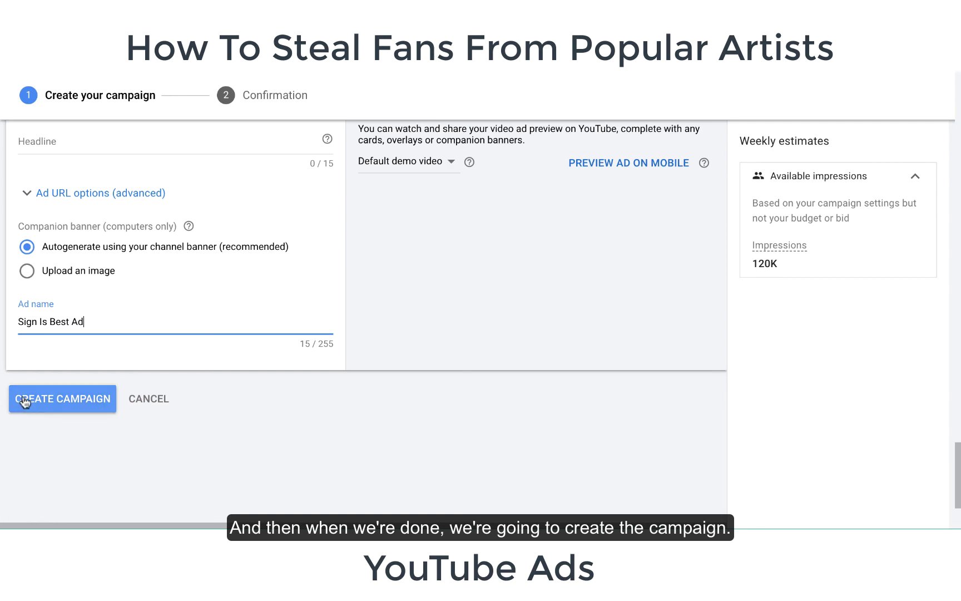
{"action": "left_click", "coordinate": [100, 399]}
- Review the ad group's targeting, comparing the "cardi b" keyword with the selected YouTube video placements
{"action": "scroll", "coordinate": [129, 391], "scroll_direction": "up", "scroll_amount": 10}
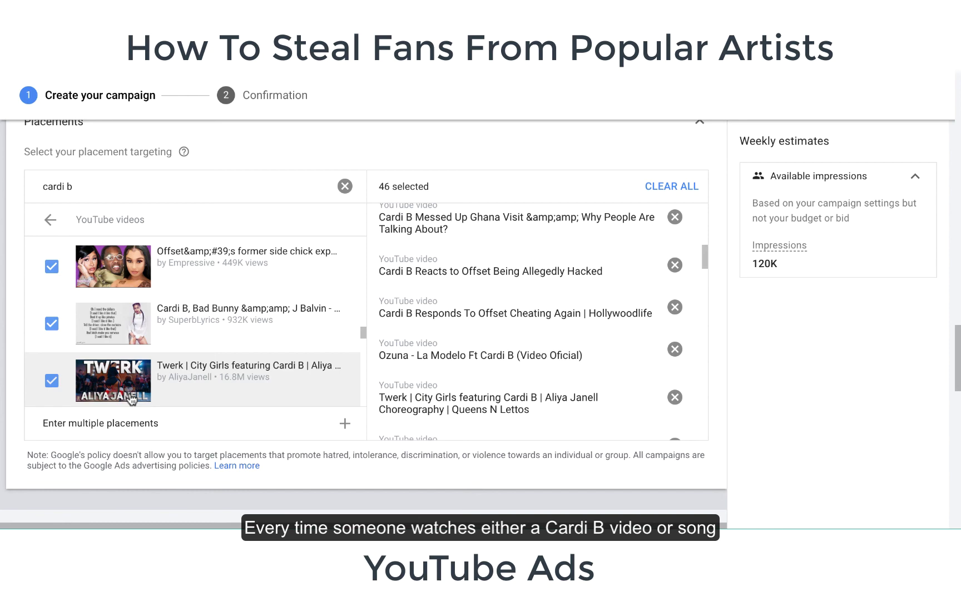
{"action": "scroll", "coordinate": [211, 350], "scroll_direction": "up", "scroll_amount": 5}
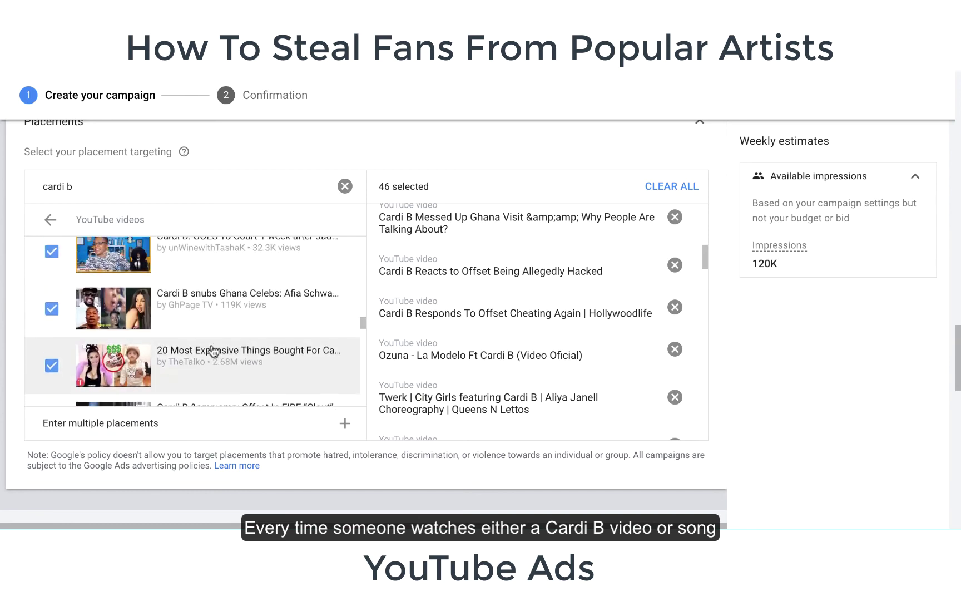
{"action": "scroll", "coordinate": [262, 199], "scroll_direction": "up", "scroll_amount": 5}
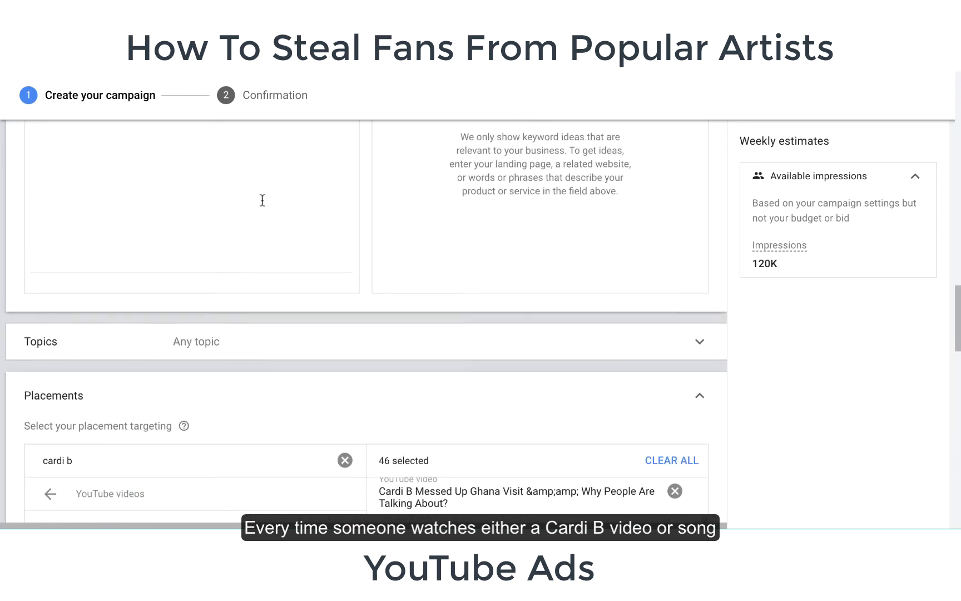
{"action": "scroll", "coordinate": [262, 200], "scroll_direction": "down", "scroll_amount": 5}
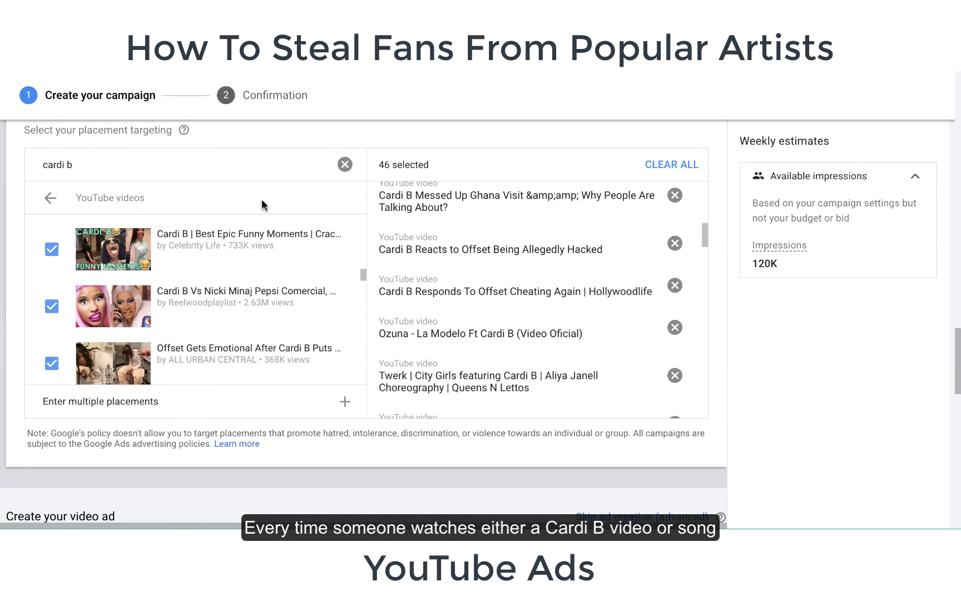
{"action": "scroll", "coordinate": [457, 230], "scroll_direction": "up", "scroll_amount": 15}
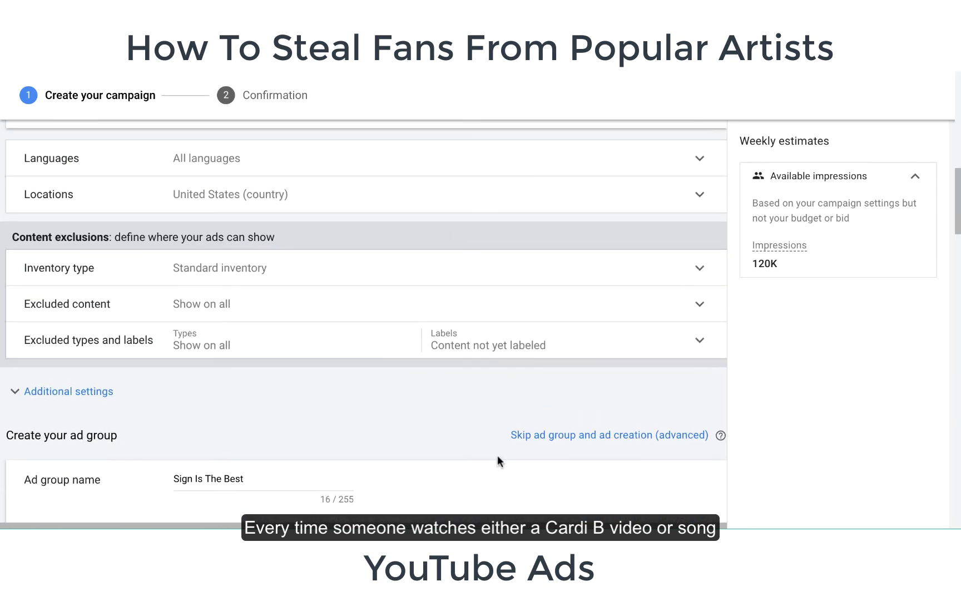
{"action": "scroll", "coordinate": [498, 459], "scroll_direction": "down", "scroll_amount": 10}
{"action": "scroll", "coordinate": [671, 459], "scroll_direction": "up", "scroll_amount": 1}
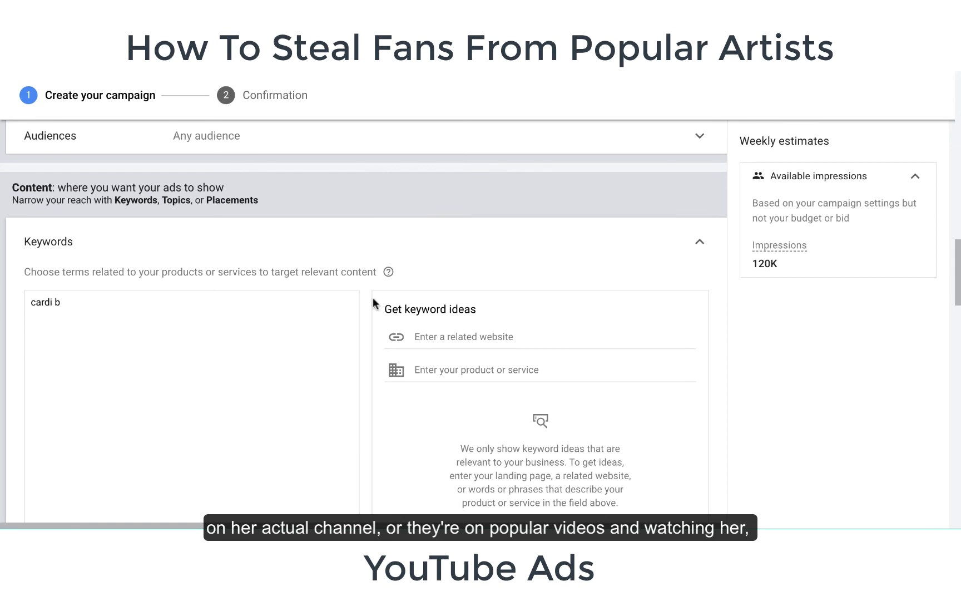
{"action": "scroll", "coordinate": [373, 295], "scroll_direction": "down", "scroll_amount": 10}
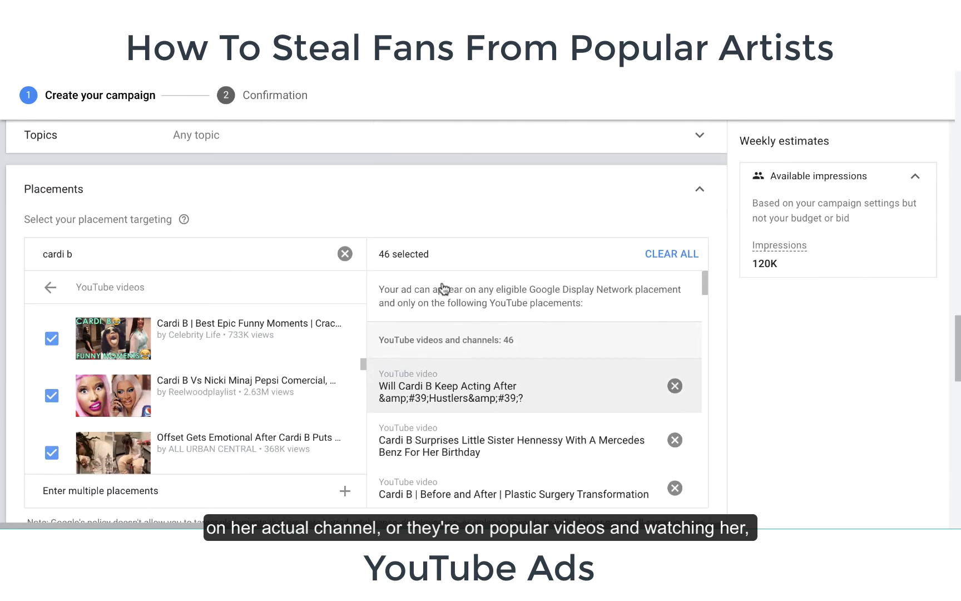
{"action": "scroll", "coordinate": [441, 281], "scroll_direction": "up", "scroll_amount": 15}
{"action": "scroll", "coordinate": [935, 453], "scroll_direction": "down", "scroll_amount": 11}
{"action": "scroll", "coordinate": [935, 454], "scroll_direction": "down", "scroll_amount": 6}
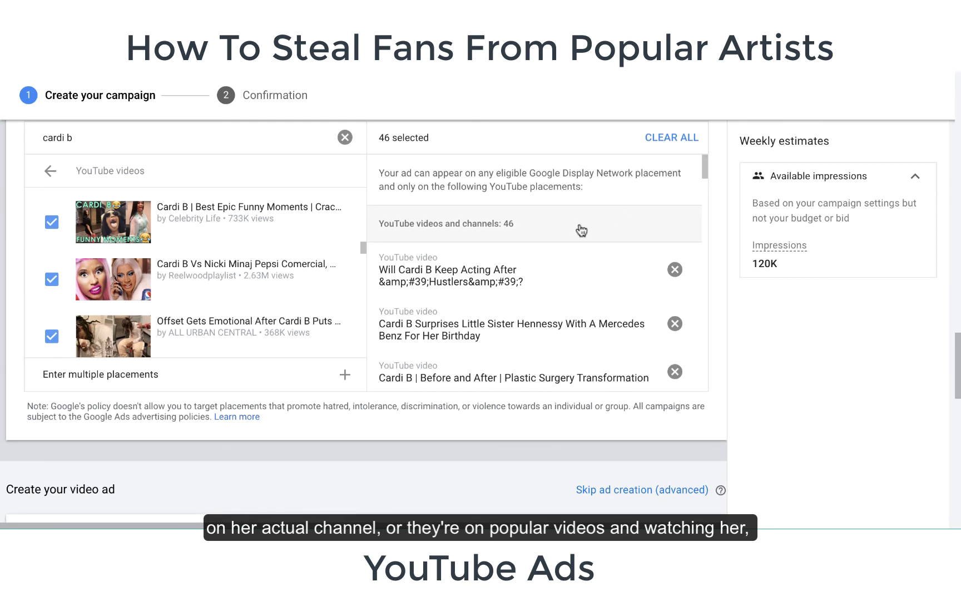
- Look through the checked "cardi b" YouTube videos in the placement targeting for music-related videos
{"action": "scroll", "coordinate": [489, 295], "scroll_direction": "down", "scroll_amount": 2}
{"action": "scroll", "coordinate": [266, 239], "scroll_direction": "up", "scroll_amount": 2}
{"action": "scroll", "coordinate": [795, 376], "scroll_direction": "up", "scroll_amount": 2}
{"action": "scroll", "coordinate": [795, 379], "scroll_direction": "up", "scroll_amount": 1}
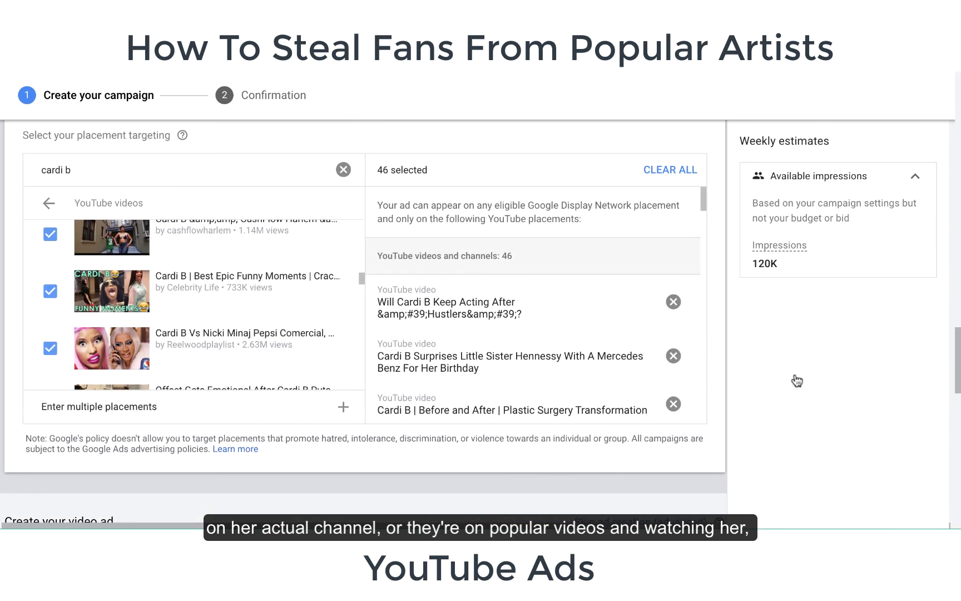
{"action": "scroll", "coordinate": [237, 302], "scroll_direction": "up", "scroll_amount": 4}
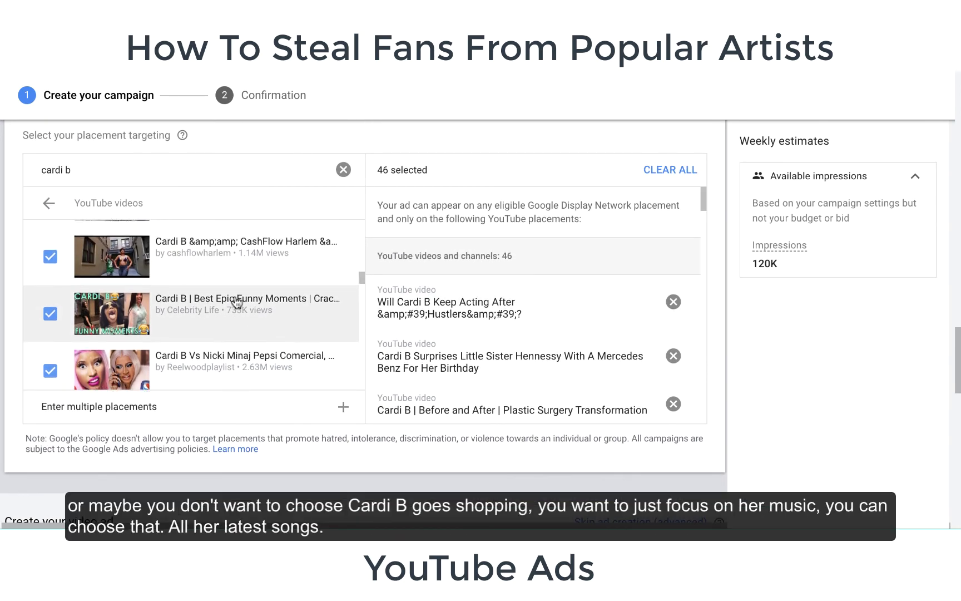
{"action": "scroll", "coordinate": [237, 302], "scroll_direction": "up", "scroll_amount": 3}
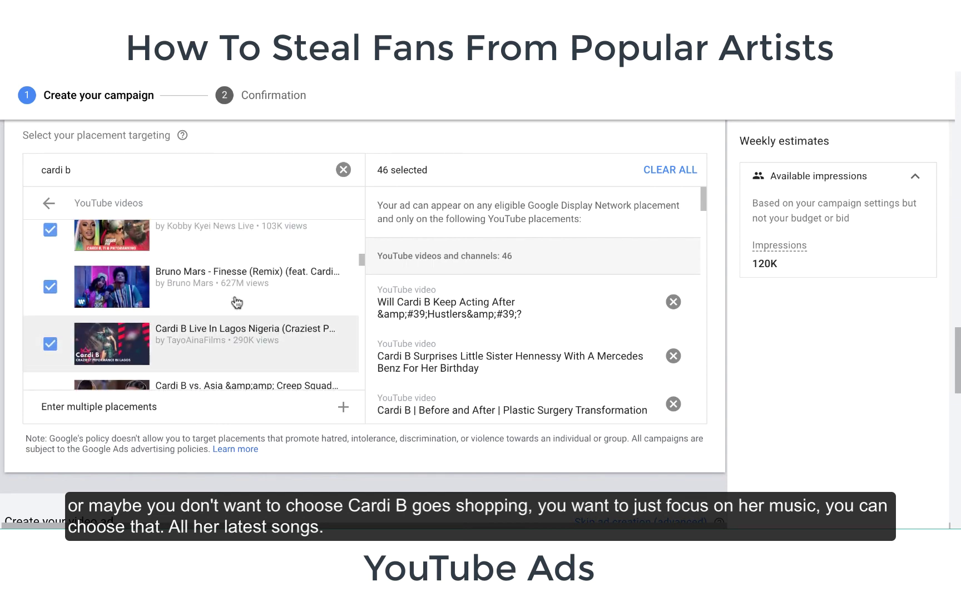
{"action": "scroll", "coordinate": [237, 302], "scroll_direction": "up", "scroll_amount": 3}
{"action": "scroll", "coordinate": [237, 302], "scroll_direction": "down", "scroll_amount": 14}
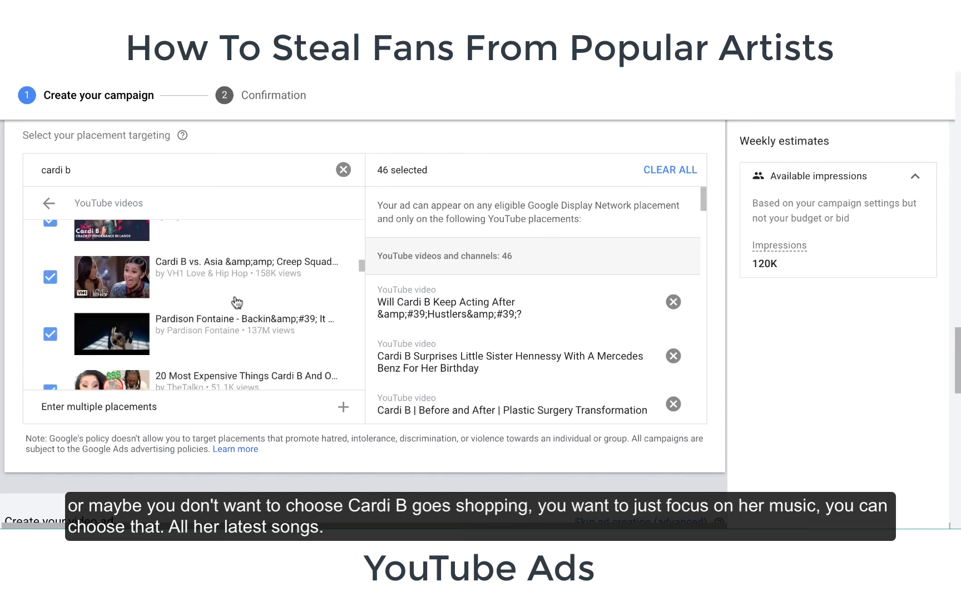
{"action": "scroll", "coordinate": [237, 302], "scroll_direction": "up", "scroll_amount": 1}
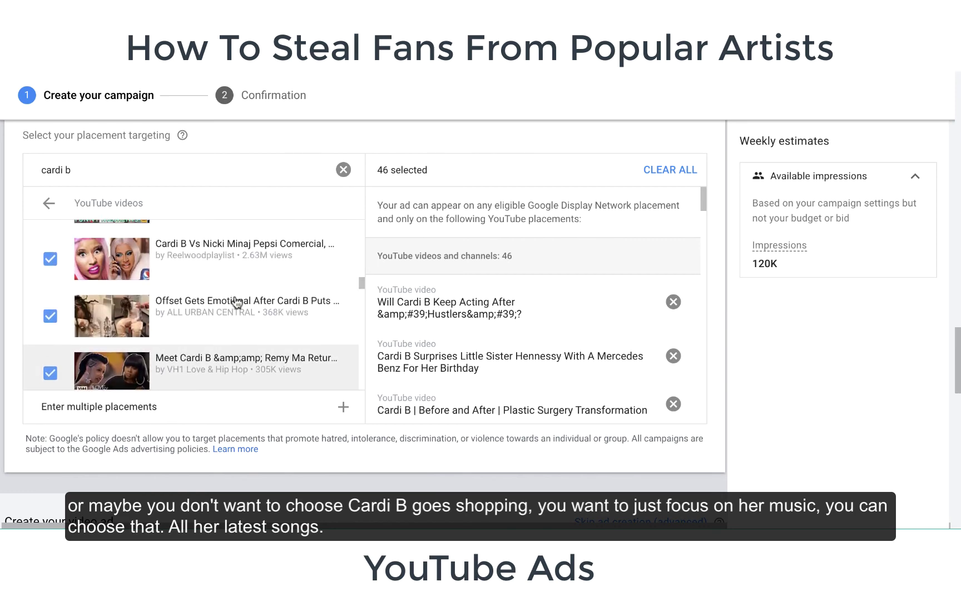
{"action": "scroll", "coordinate": [237, 302], "scroll_direction": "down", "scroll_amount": 4}
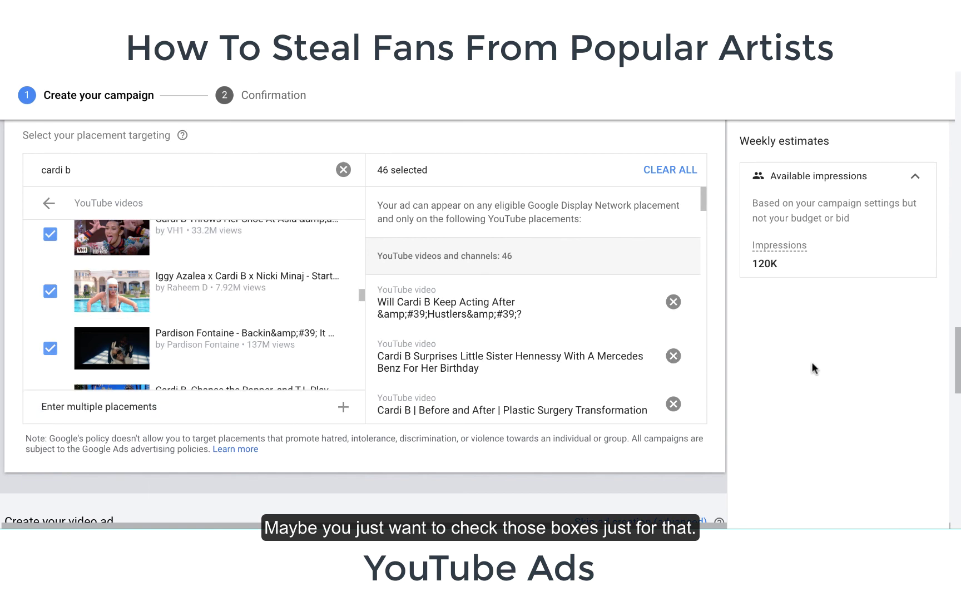
{"action": "scroll", "coordinate": [187, 343], "scroll_direction": "down", "scroll_amount": 3}
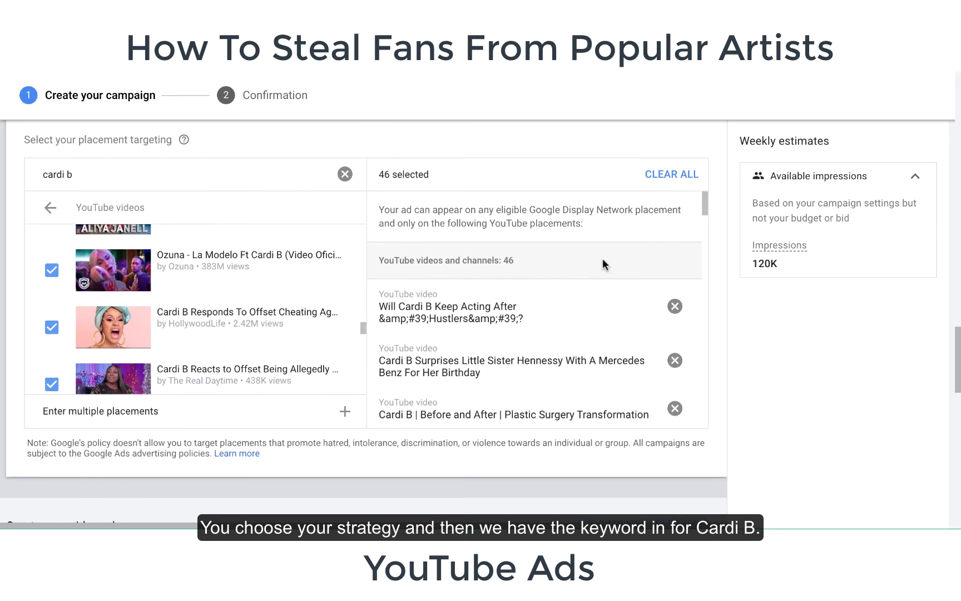
- Review the whole campaign setup, covering the keyword, placements, video ad details, campaign name, bidding strategy and budget
{"action": "scroll", "coordinate": [603, 263], "scroll_direction": "up", "scroll_amount": 10}
{"action": "scroll", "coordinate": [603, 261], "scroll_direction": "up", "scroll_amount": 2}
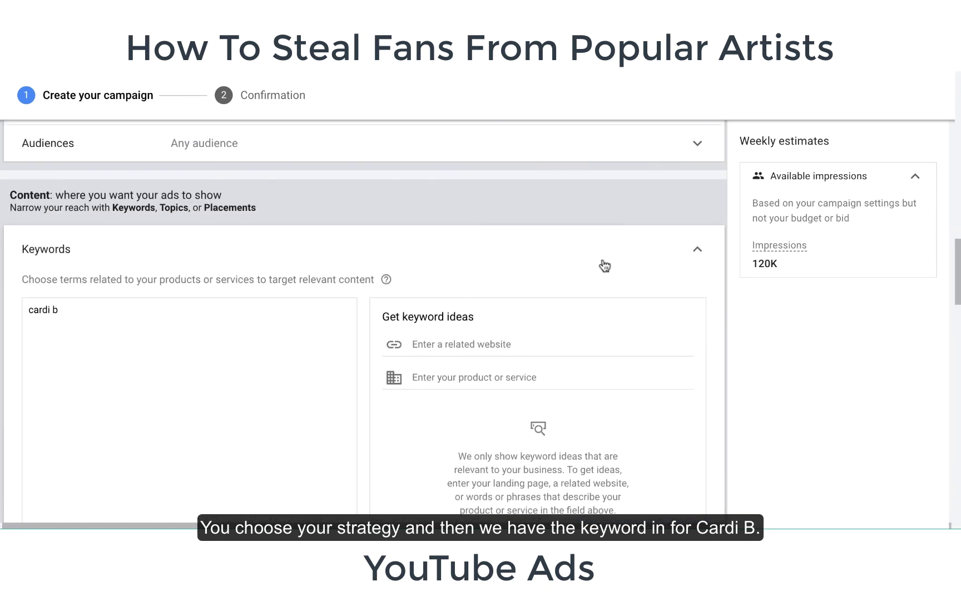
{"action": "scroll", "coordinate": [240, 318], "scroll_direction": "down", "scroll_amount": 3}
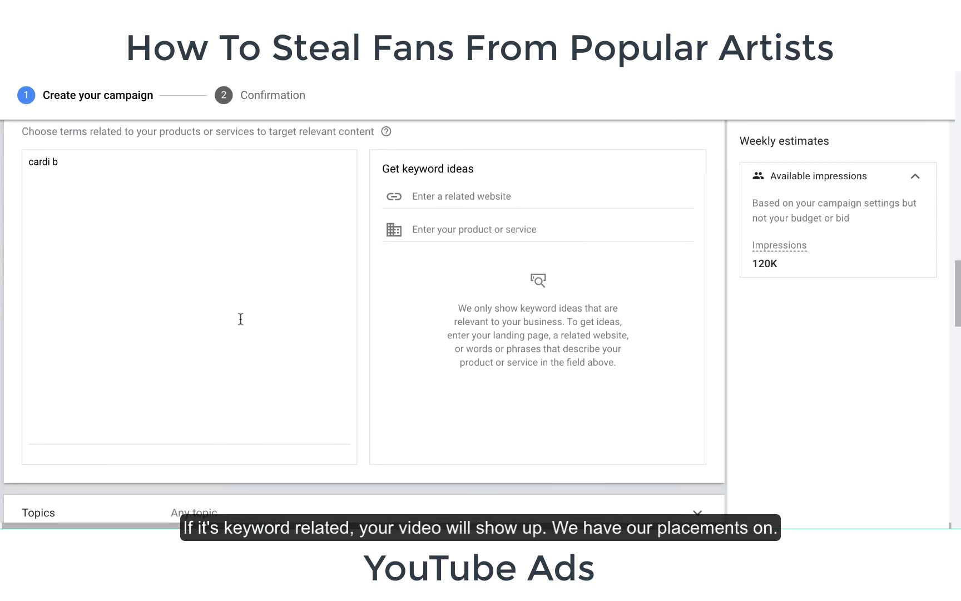
{"action": "scroll", "coordinate": [240, 318], "scroll_direction": "down", "scroll_amount": 8}
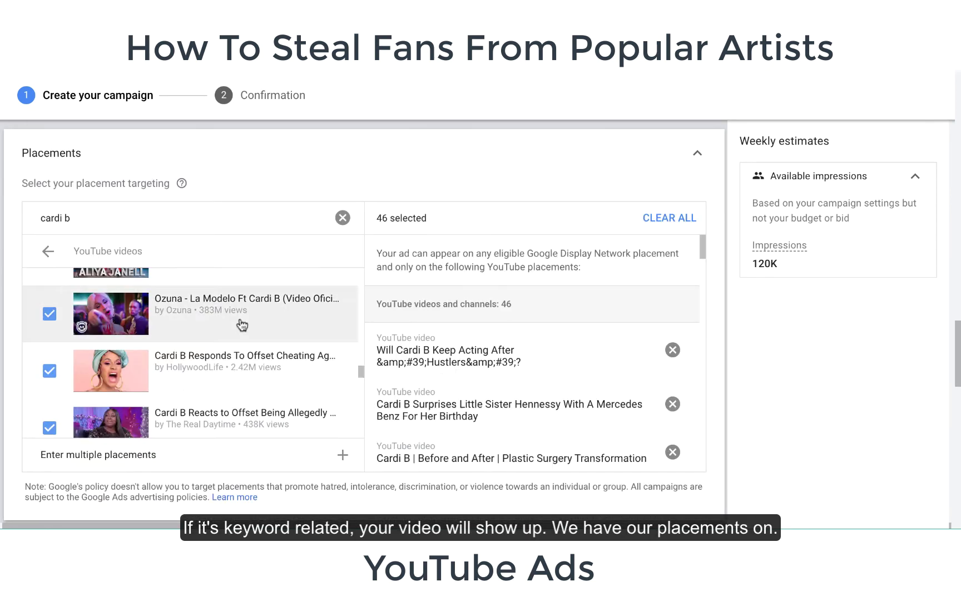
{"action": "scroll", "coordinate": [242, 324], "scroll_direction": "down", "scroll_amount": 5}
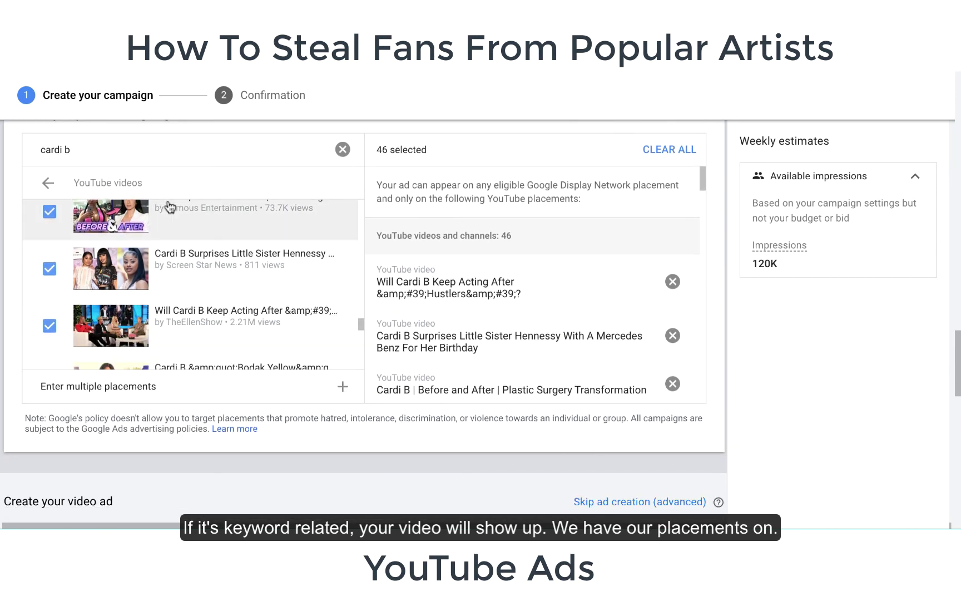
{"action": "scroll", "coordinate": [210, 244], "scroll_direction": "down", "scroll_amount": 8}
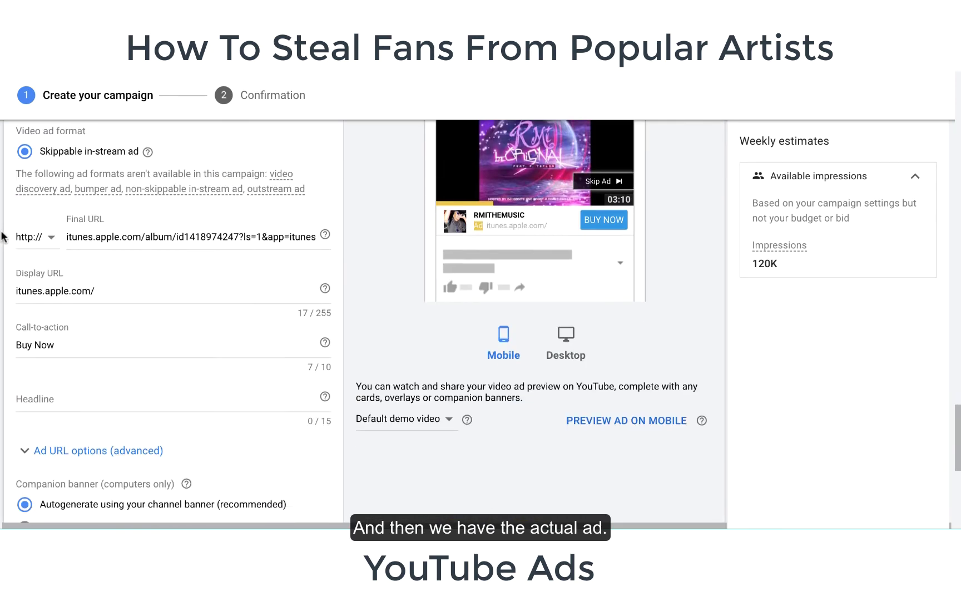
{"action": "scroll", "coordinate": [213, 243], "scroll_direction": "up", "scroll_amount": 10}
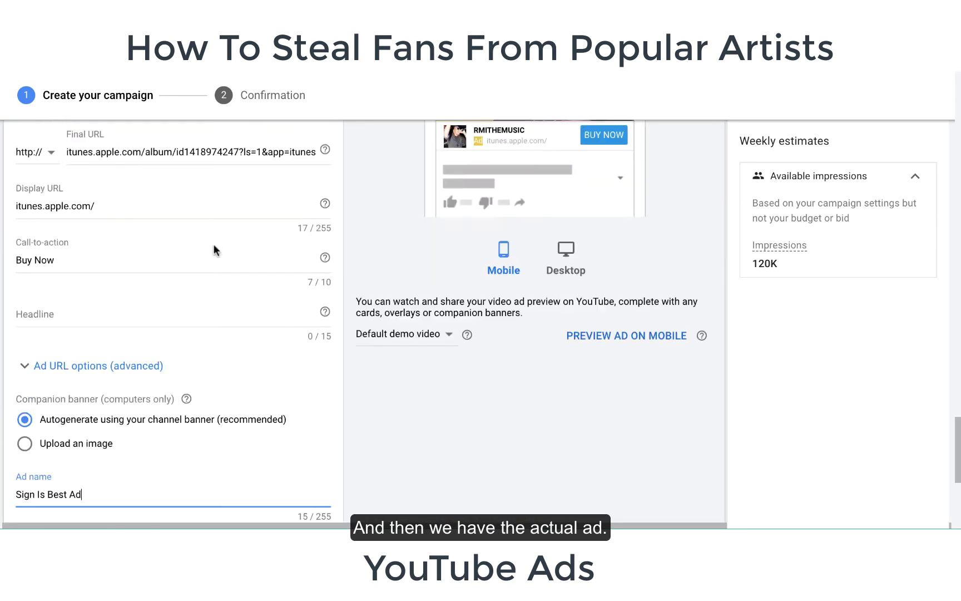
{"action": "scroll", "coordinate": [316, 368], "scroll_direction": "down", "scroll_amount": 8}
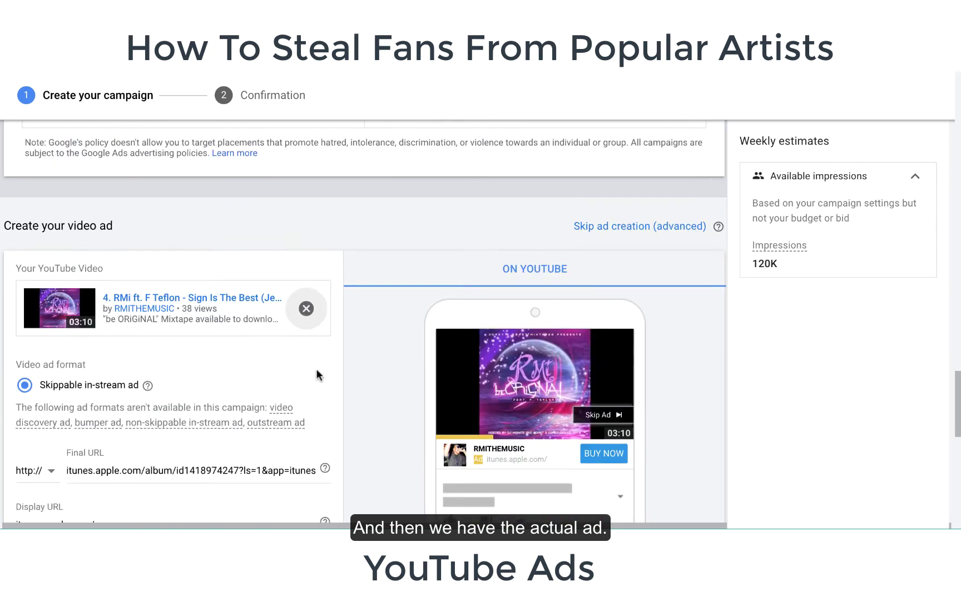
{"action": "scroll", "coordinate": [315, 368], "scroll_direction": "up", "scroll_amount": 12}
{"action": "scroll", "coordinate": [318, 377], "scroll_direction": "up", "scroll_amount": 15}
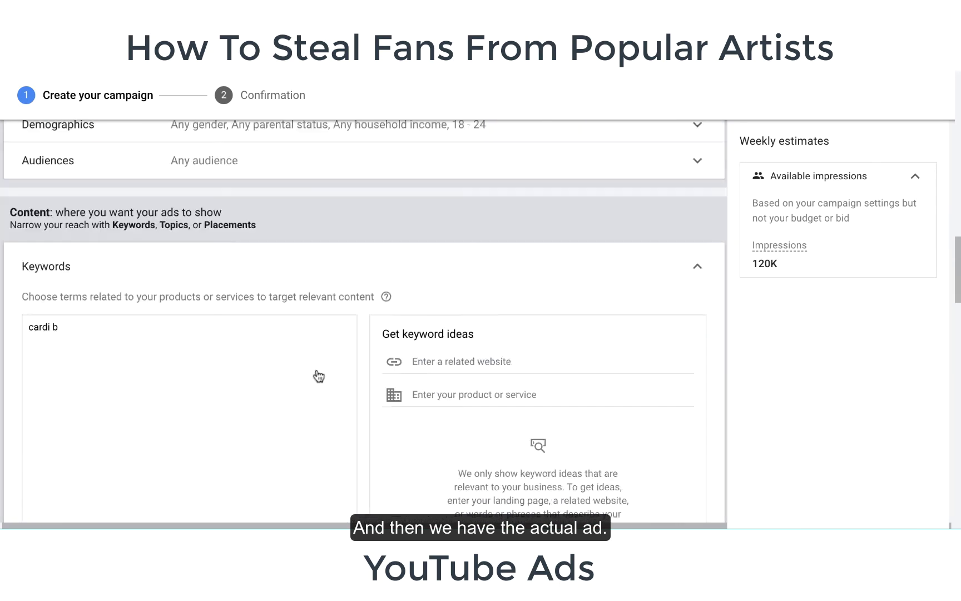
{"action": "scroll", "coordinate": [393, 311], "scroll_direction": "up", "scroll_amount": 5}
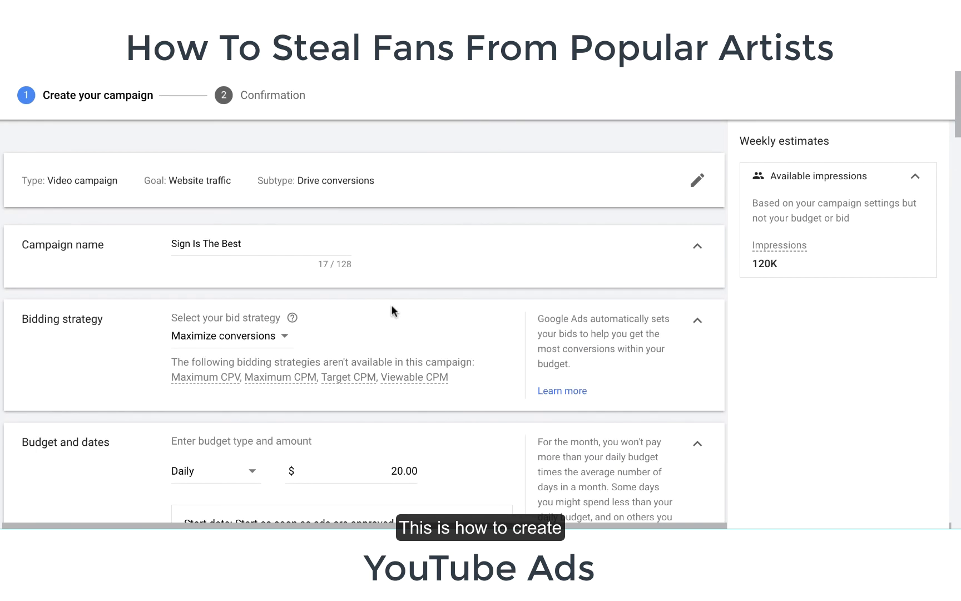